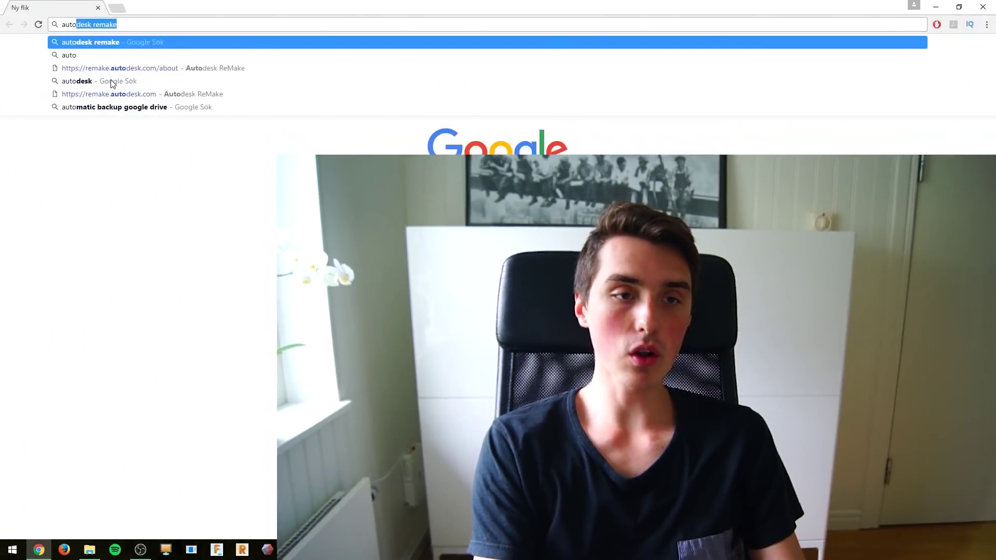
Search Google for autodesk remake and go to the remake.autodesk.com TRY download page
text(desk remak)
key(Return)
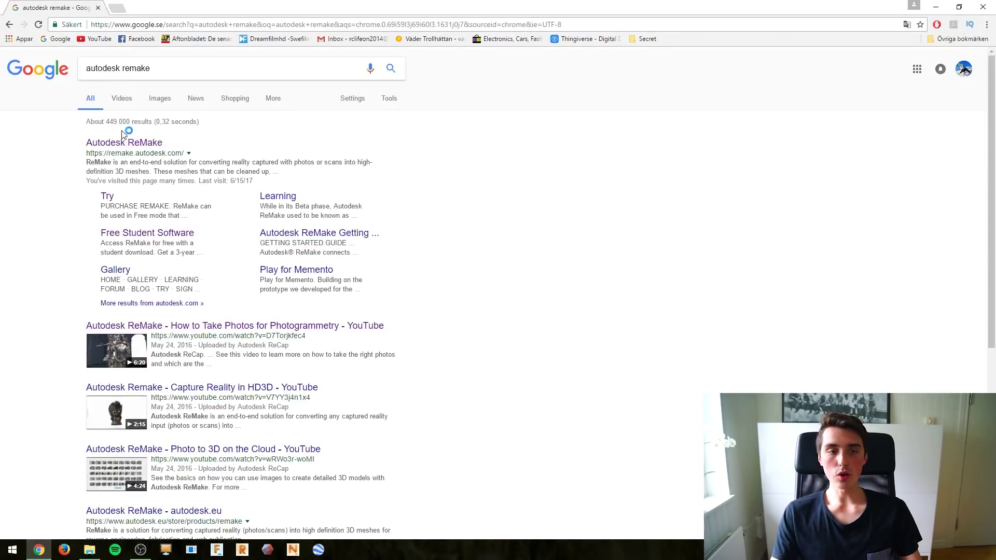
click(125, 139)
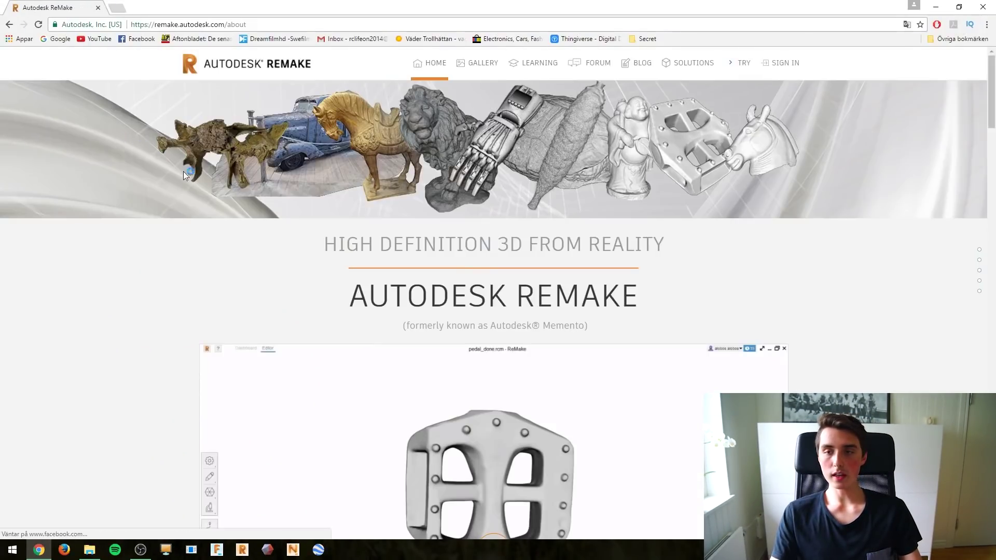
click(732, 62)
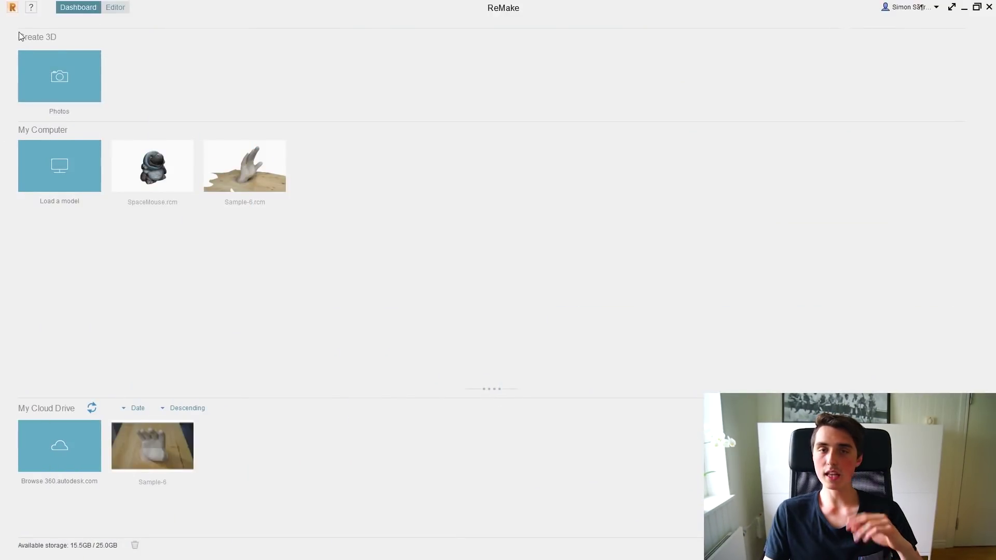
Start an online photo-to-3D model using photos from the local drive
click(55, 76)
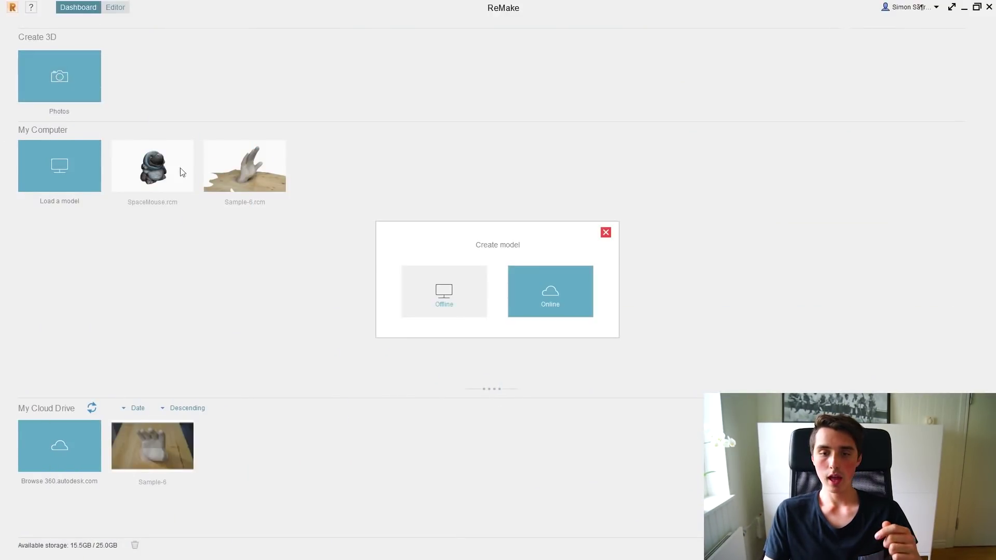
click(549, 301)
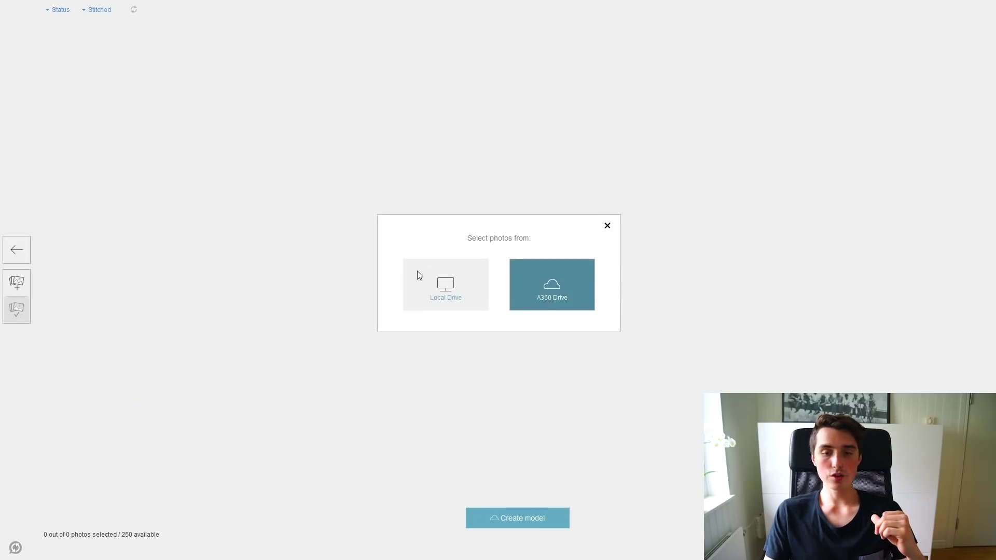
click(467, 287)
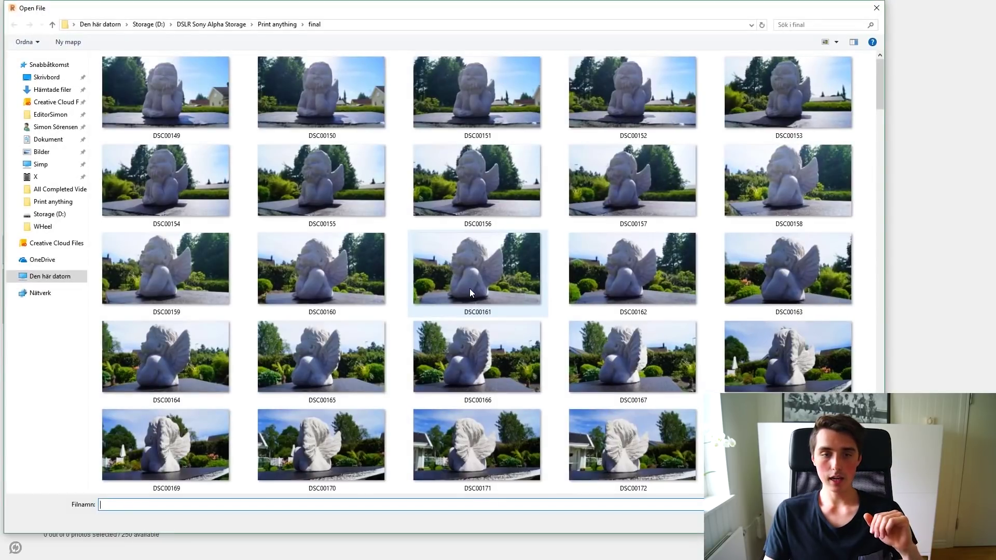
Select the angel photos DSC00149 through DSC00357 and add them to the project
scroll(189, 117, up, 5)
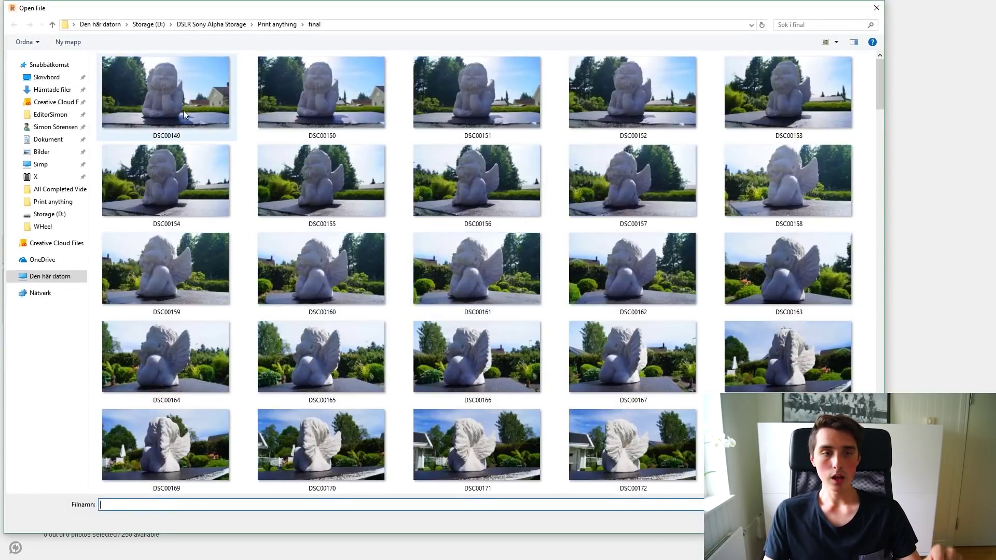
click(170, 89)
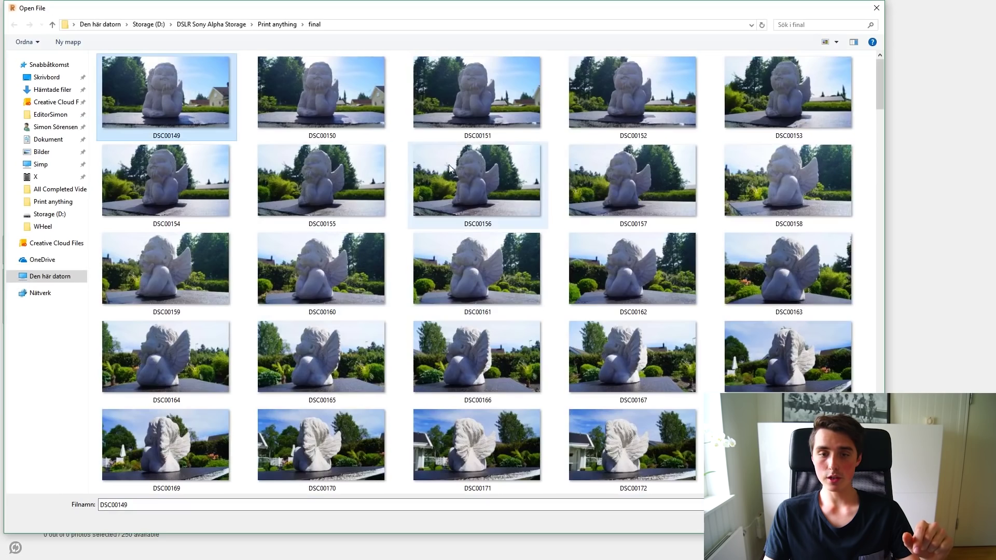
scroll(449, 164, down, 20)
scroll(607, 274, down, 3)
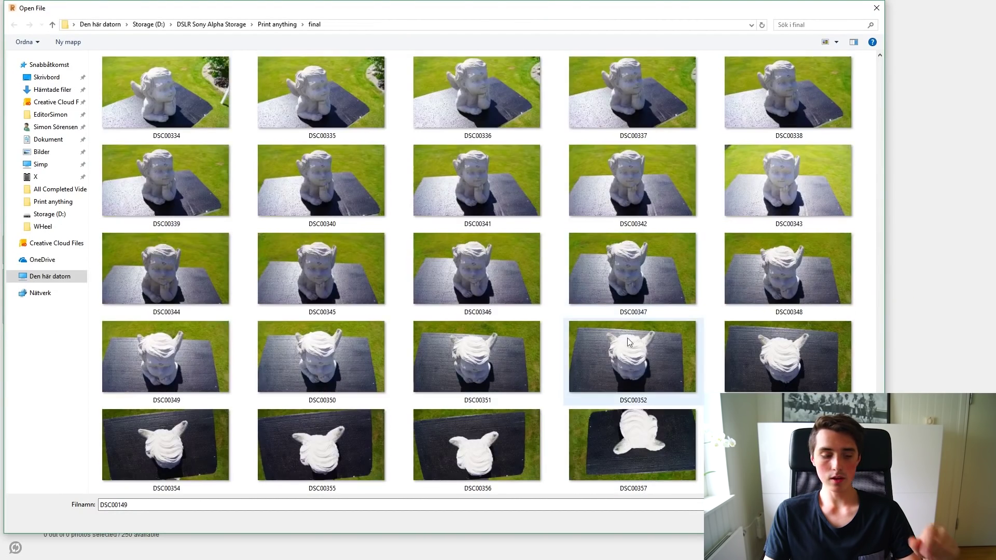
shift+click(644, 435)
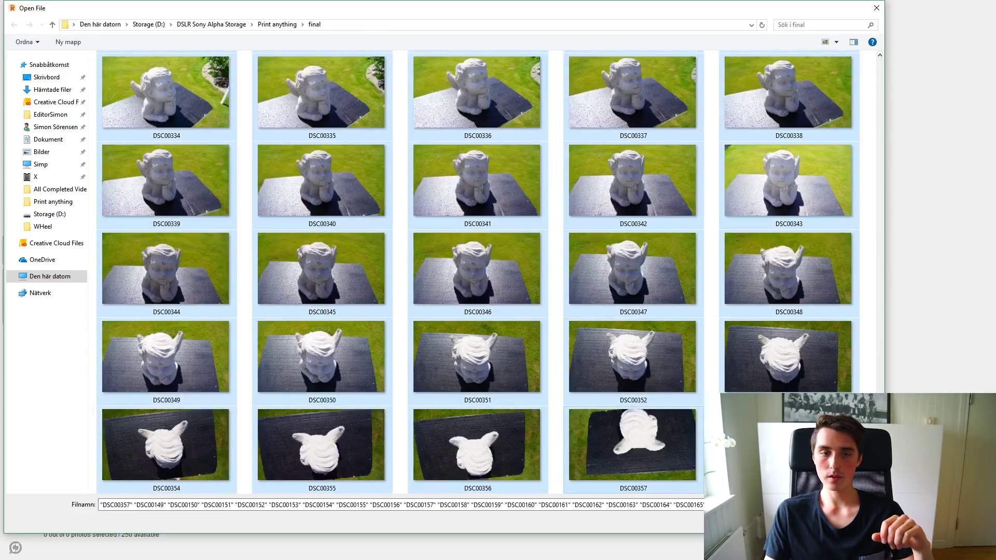
key(Return)
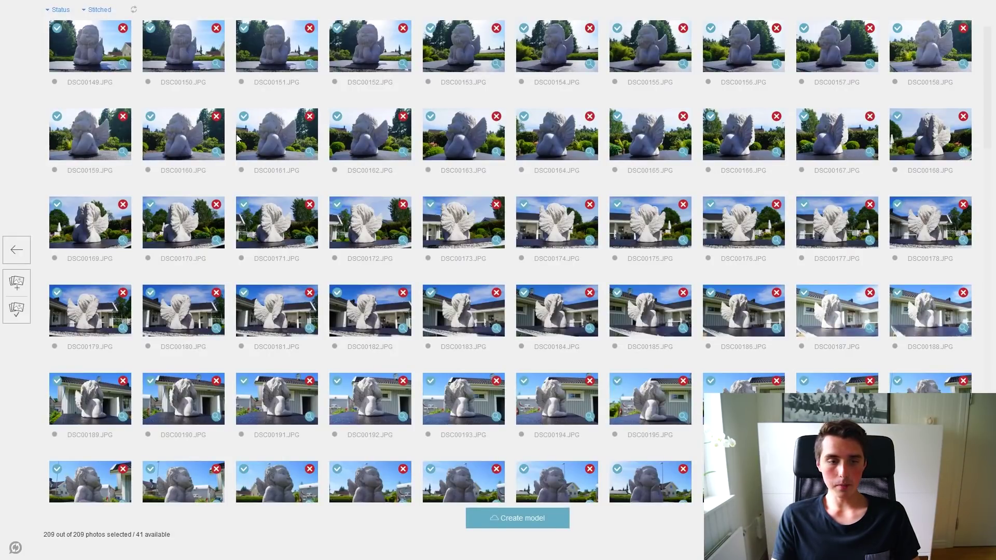
scroll(265, 276, down, 15)
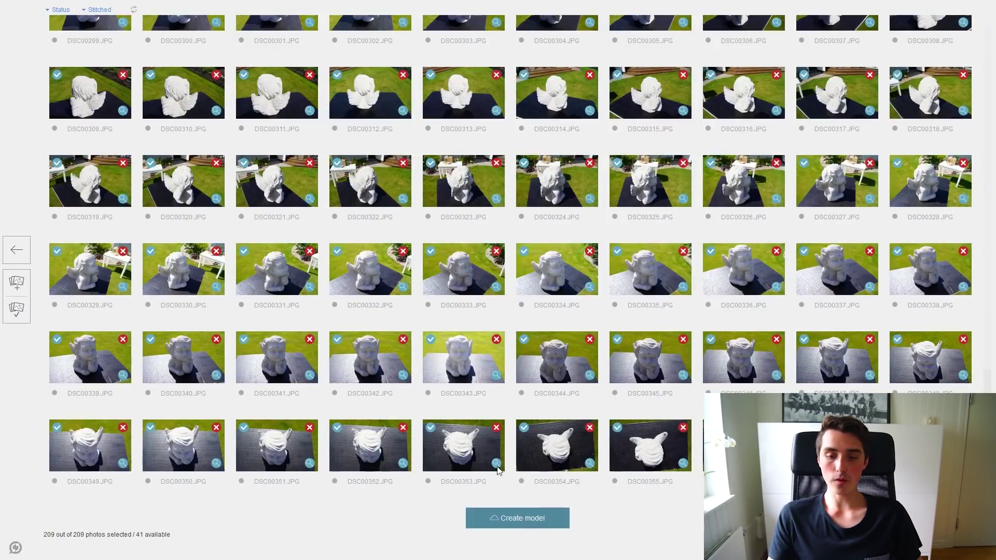
Name the model Sample-5 and start cloud processing at Standard quality, since Ultra is locked
click(511, 518)
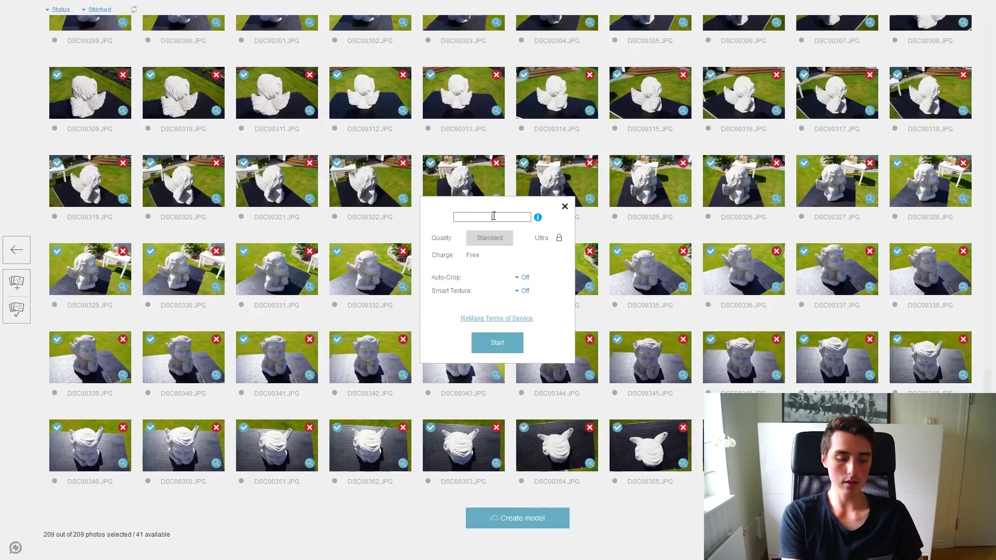
click(493, 216)
text(Cu)
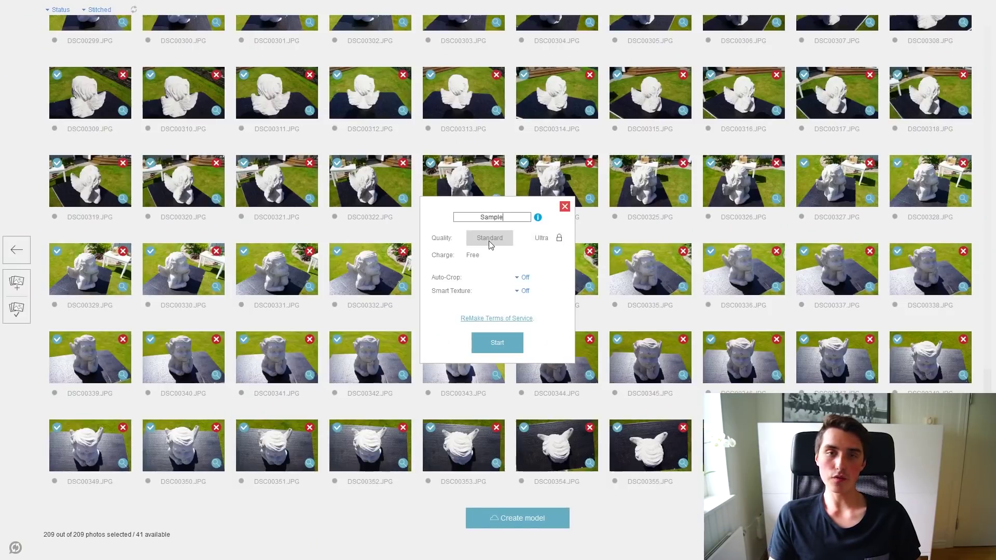
click(549, 241)
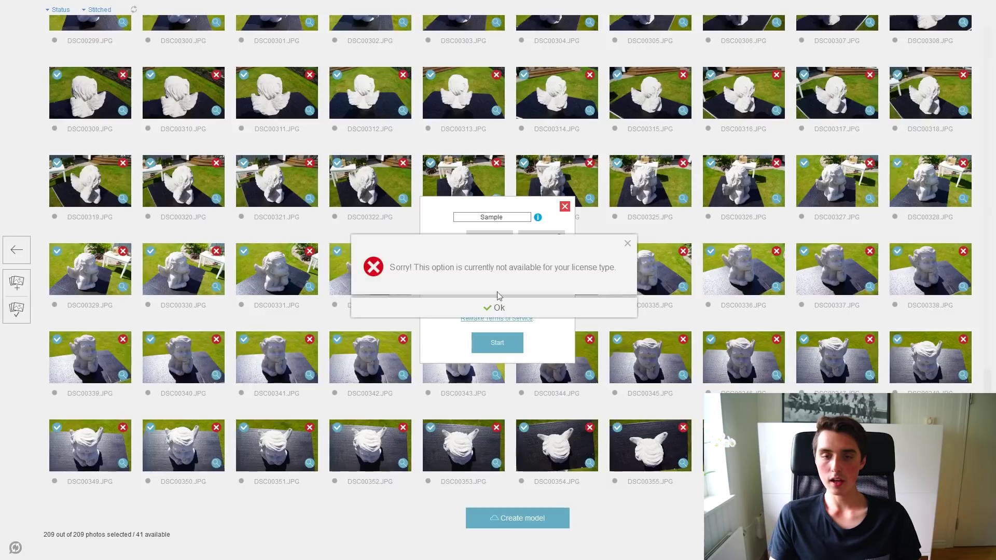
click(493, 310)
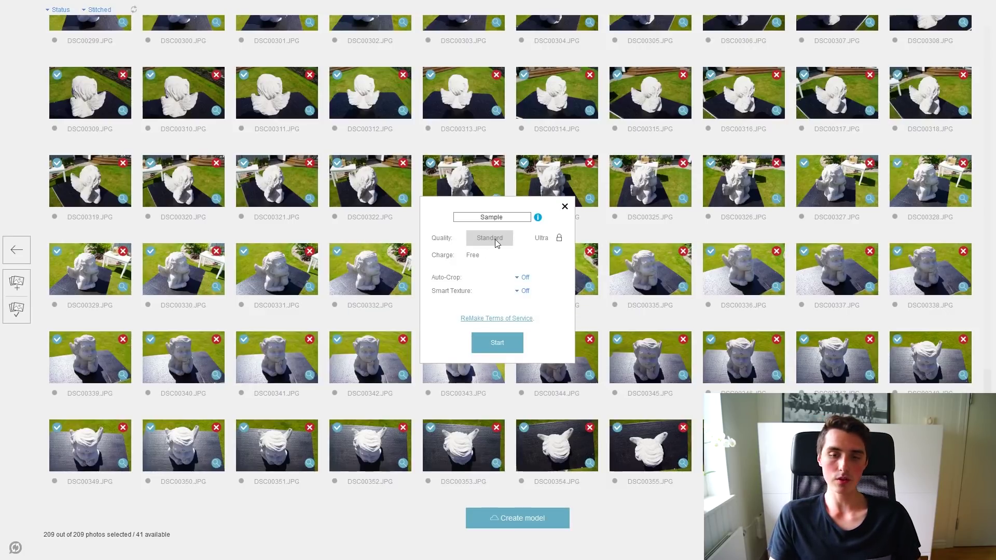
click(505, 342)
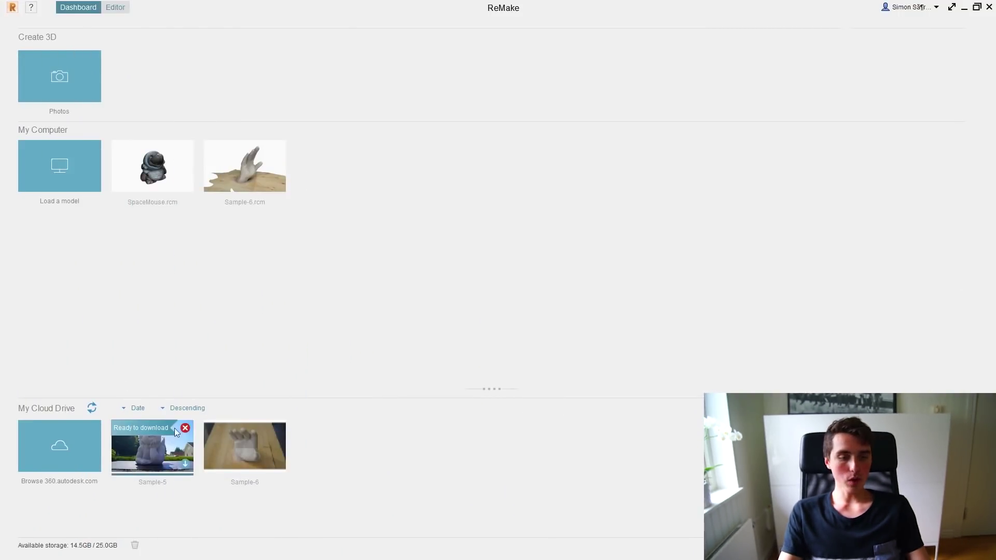
Download the Sample-5 model into the D:\DSLR Sony Alpha Storage\Print anything folder
click(187, 465)
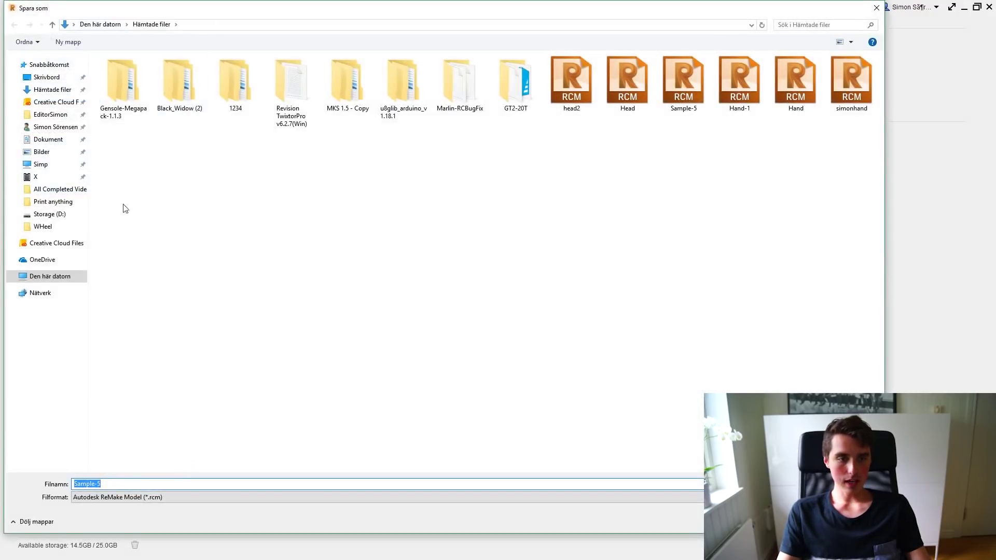
click(62, 285)
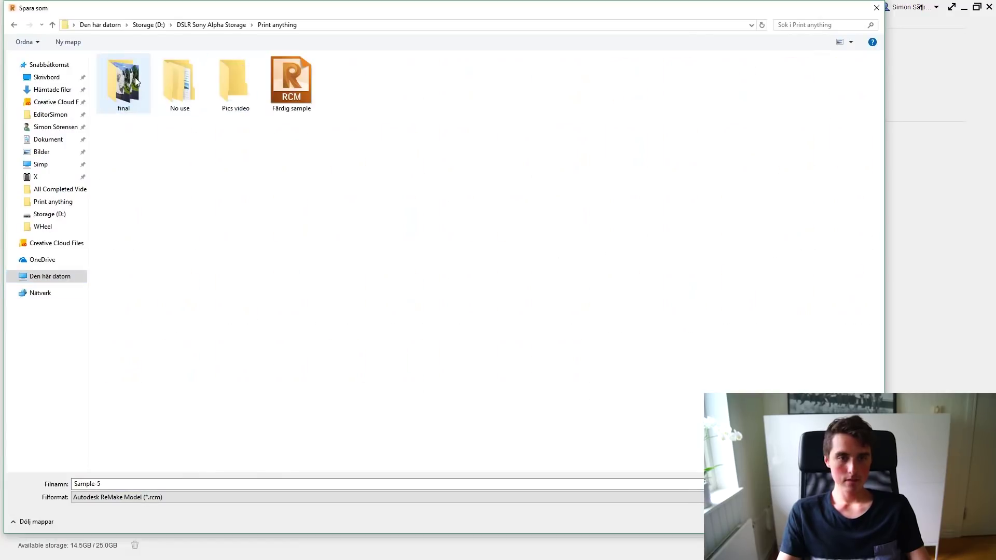
key(Return)
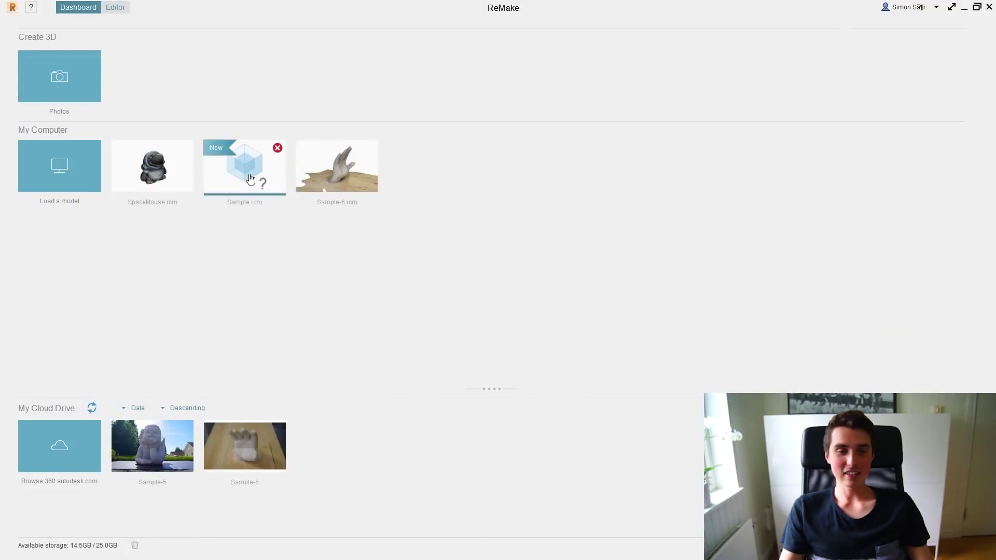
Open Sample.rcm in the Editor and orbit around the angel statue, including its back and wing
click(250, 179)
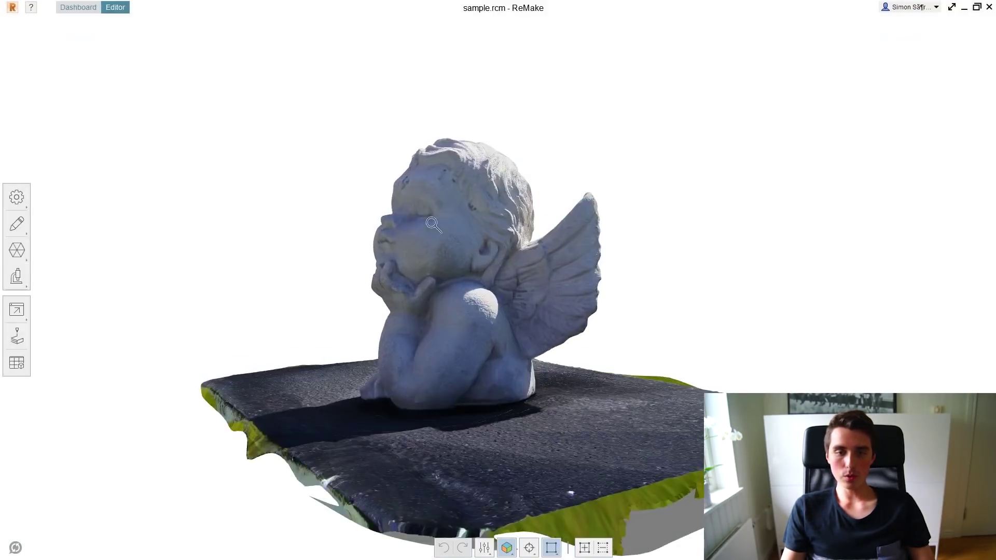
drag(303, 250, 501, 279)
scroll(581, 224, up, 5)
scroll(392, 226, up, 3)
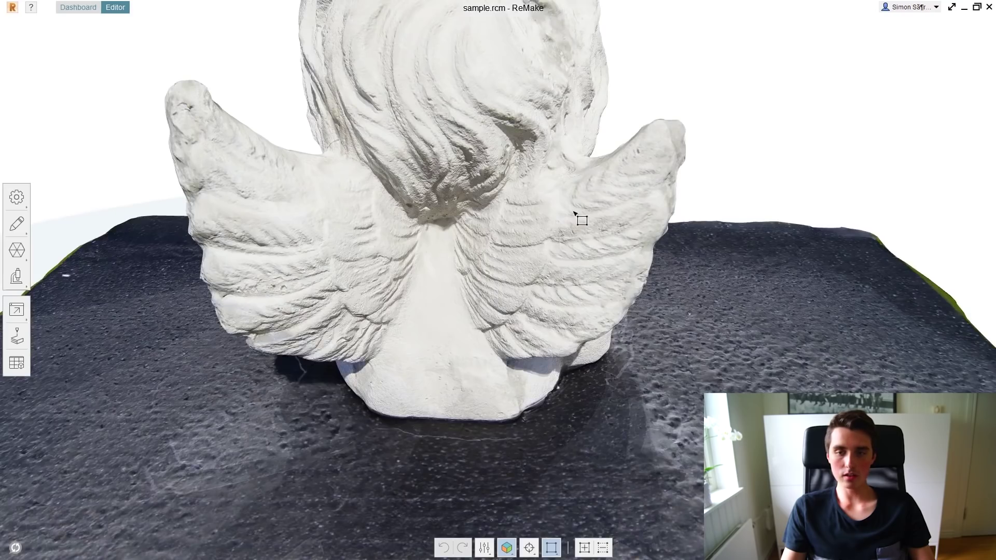
drag(574, 212, 567, 170)
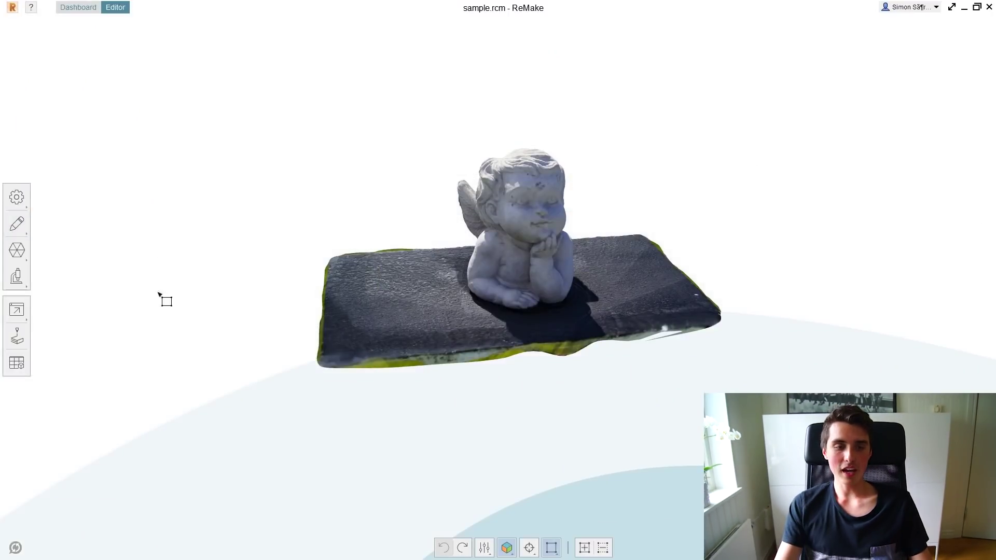
Start the Slice tool on the angel model and turn the view slightly
click(16, 224)
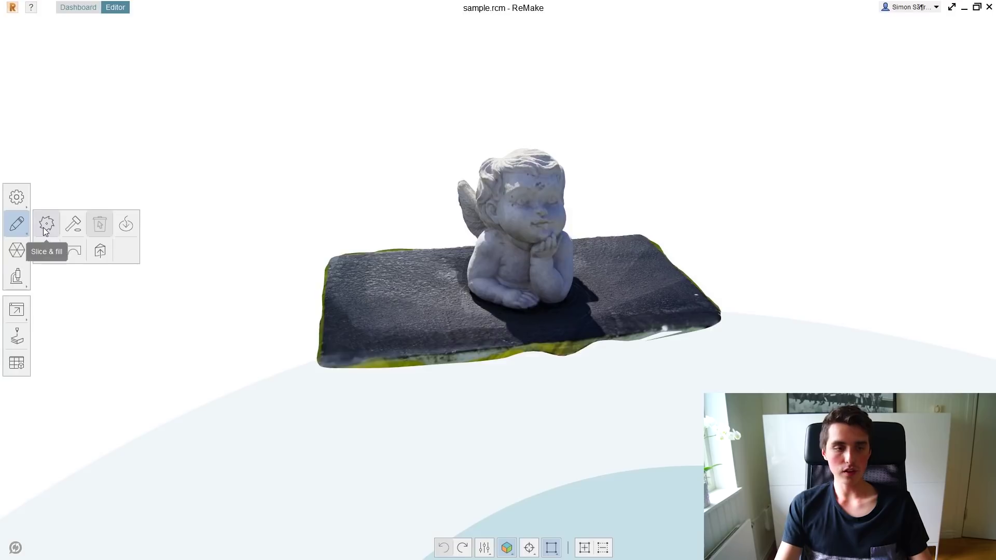
click(45, 228)
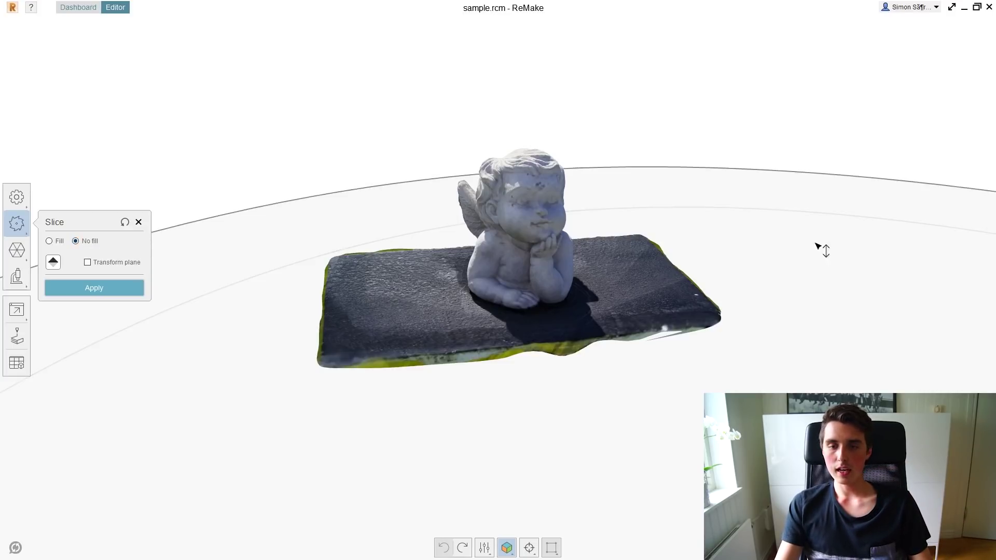
scroll(765, 236, up, 2)
scroll(764, 237, down, 2)
drag(761, 223, 874, 222)
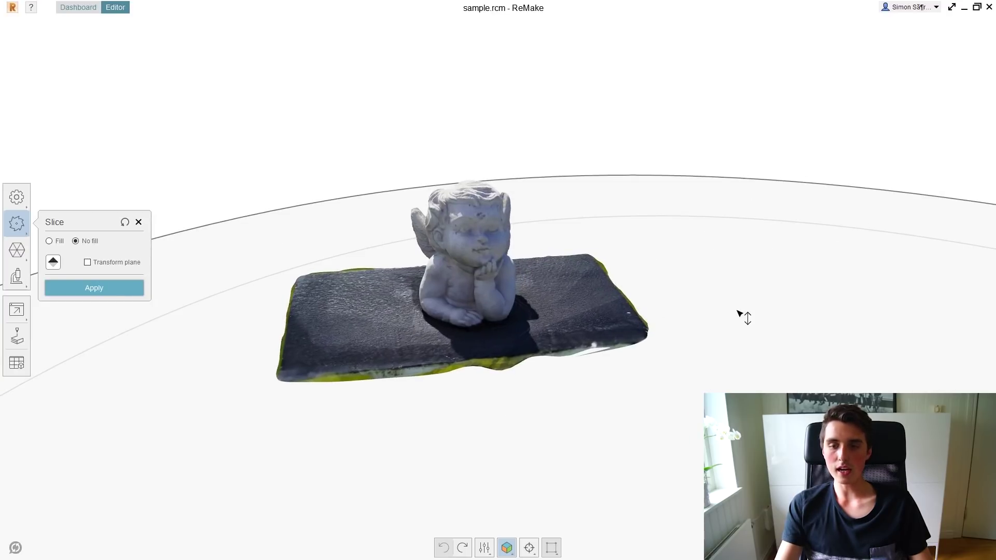
Position the slice plane diagonally across the slab and apply the cut
drag(738, 311, 731, 155)
drag(798, 329, 775, 196)
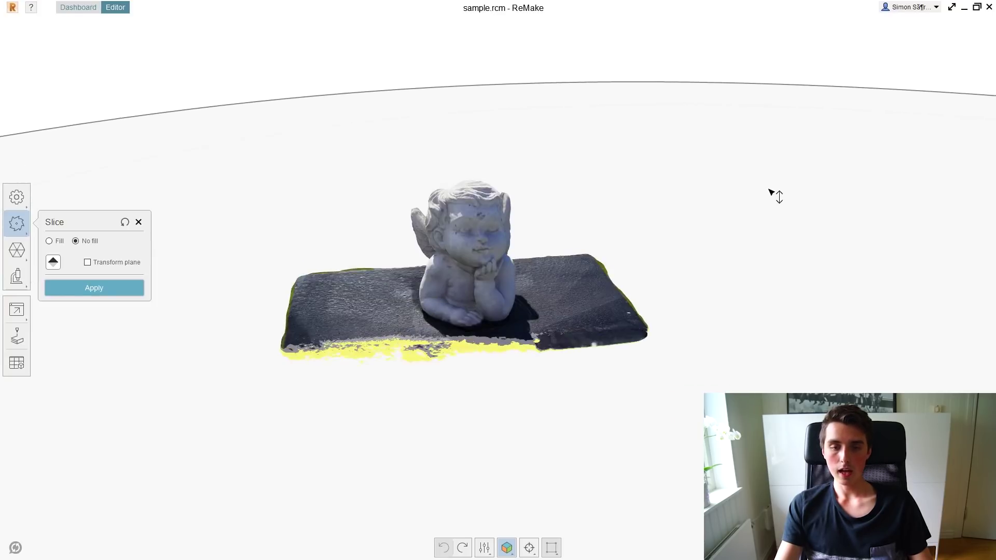
drag(555, 218, 435, 374)
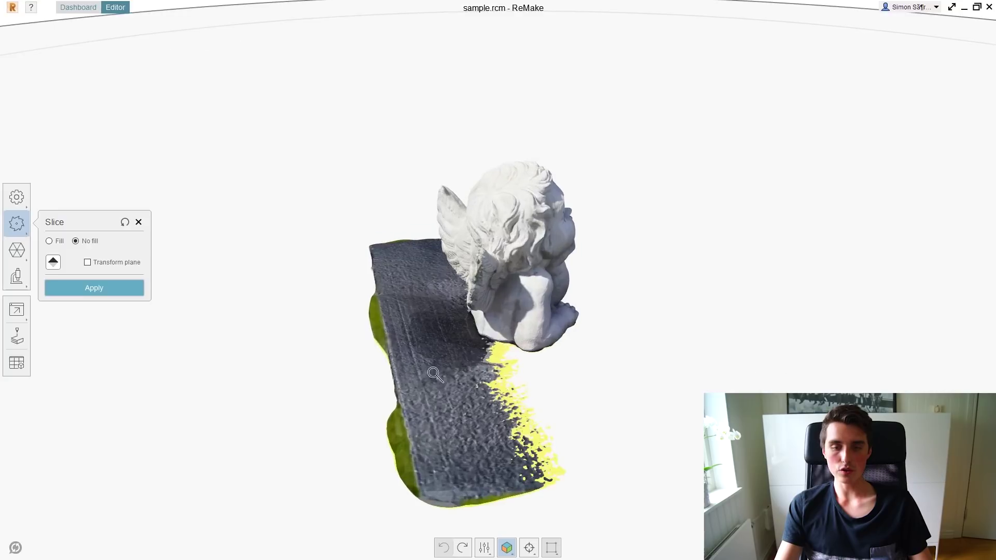
scroll(435, 375, up, 3)
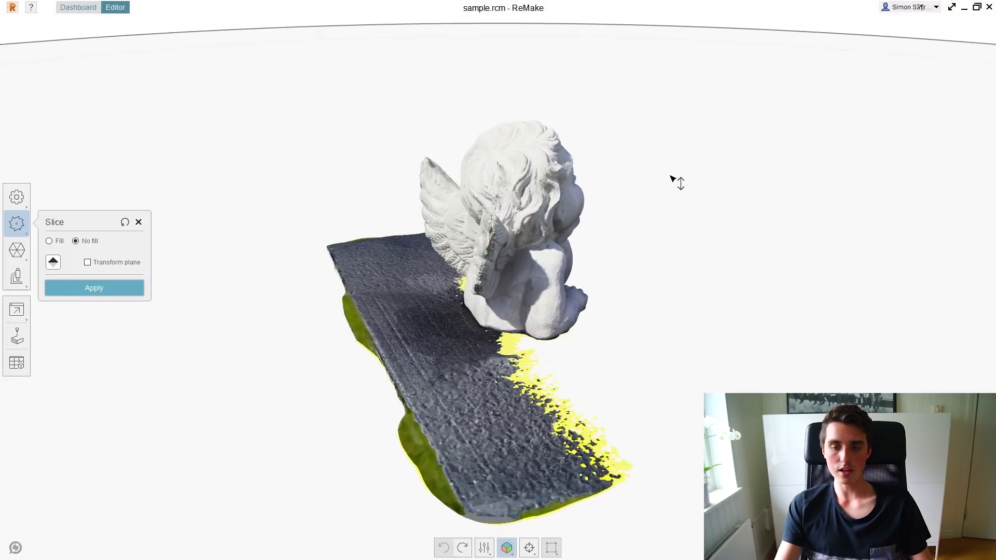
drag(678, 182, 681, 181)
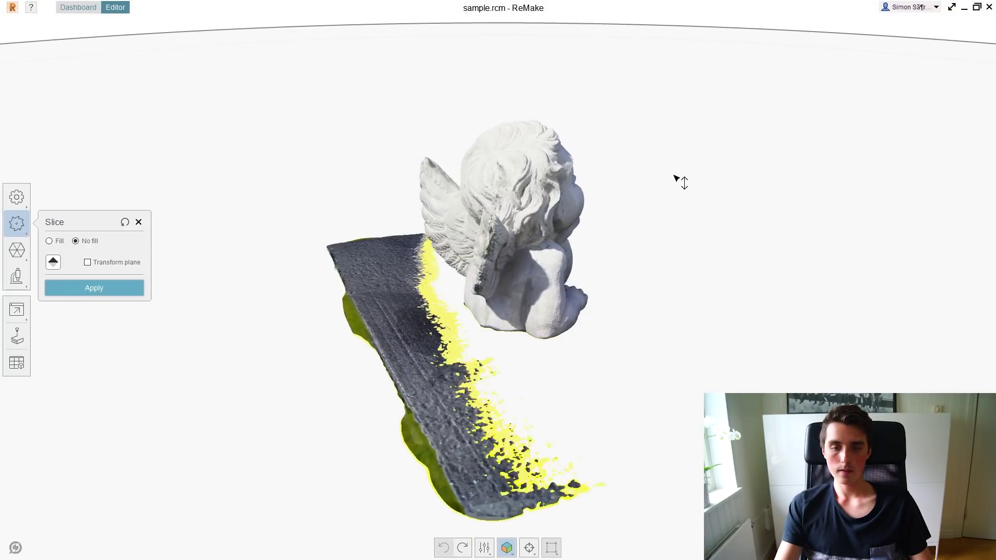
click(97, 291)
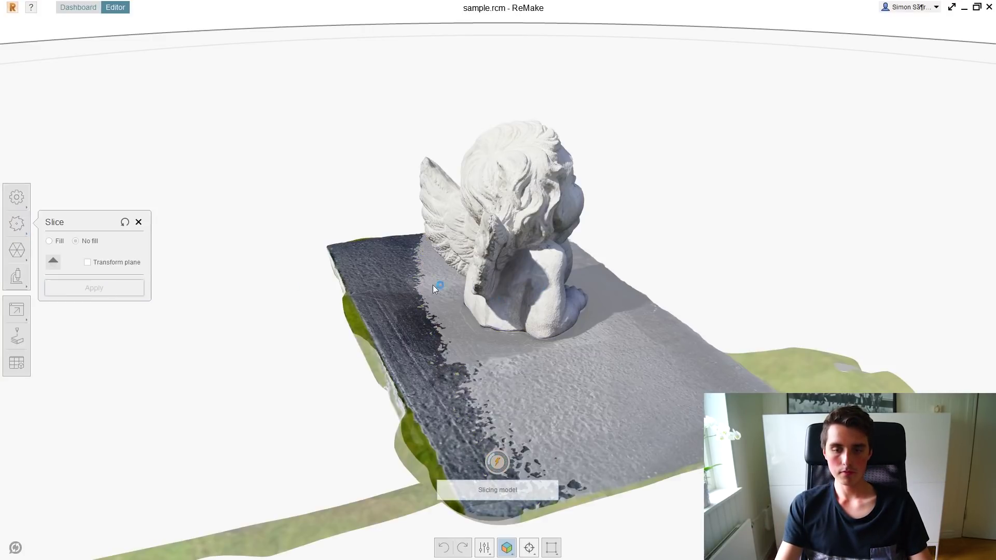
Orbit so the slab lies flat, then delete the left part of the slab
scroll(341, 281, up, 3)
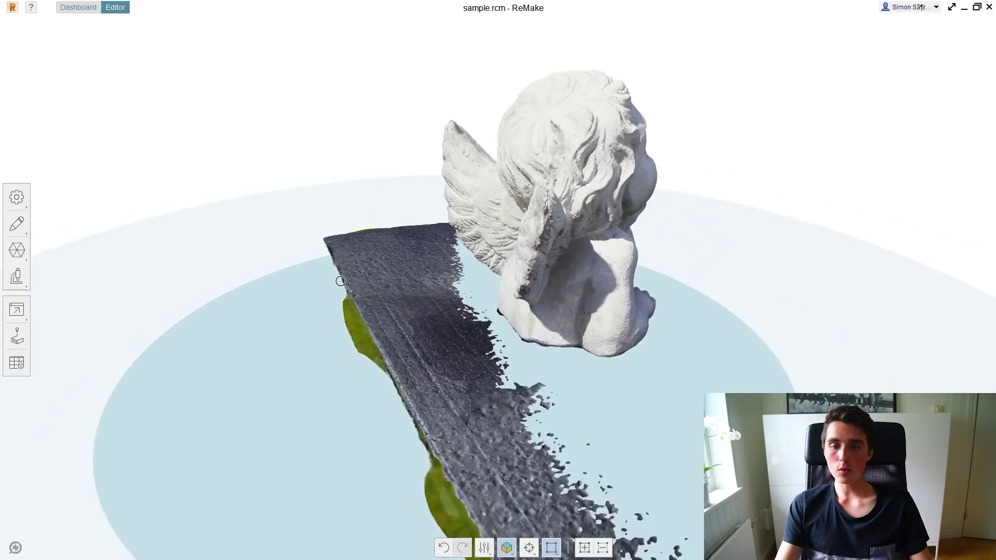
scroll(337, 283, down, 5)
drag(311, 285, 628, 305)
mouse_move(207, 329)
mouse_down()
mouse_move(413, 433)
mouse_move(499, 332)
mouse_up()
key(Delete)
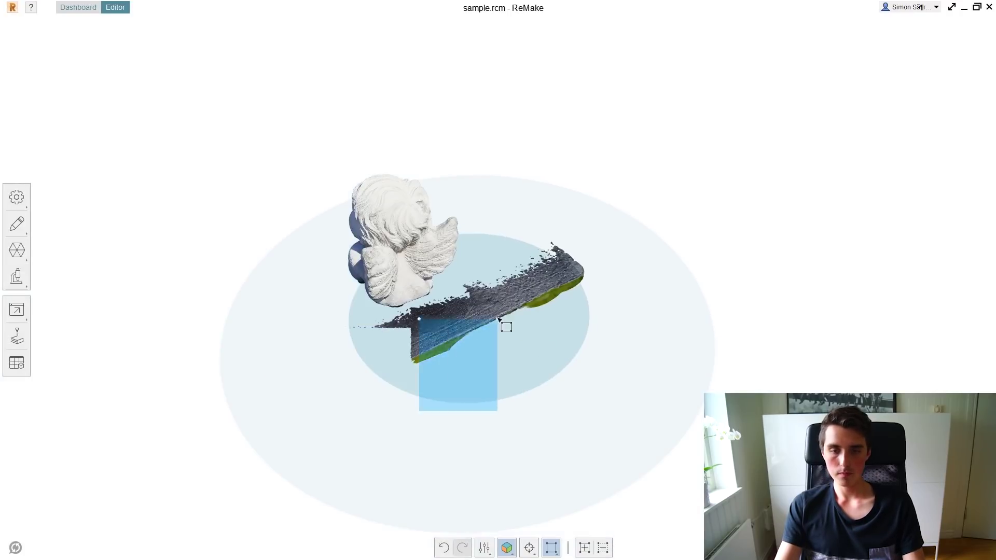
Box-select and delete the remaining slab pieces and stray fragments around the statue
scroll(499, 332, up, 5)
key(Delete)
drag(252, 542, 118, 558)
scroll(307, 340, down, 5)
drag(480, 263, 307, 340)
key(Delete)
scroll(220, 469, up, 3)
drag(220, 469, 140, 423)
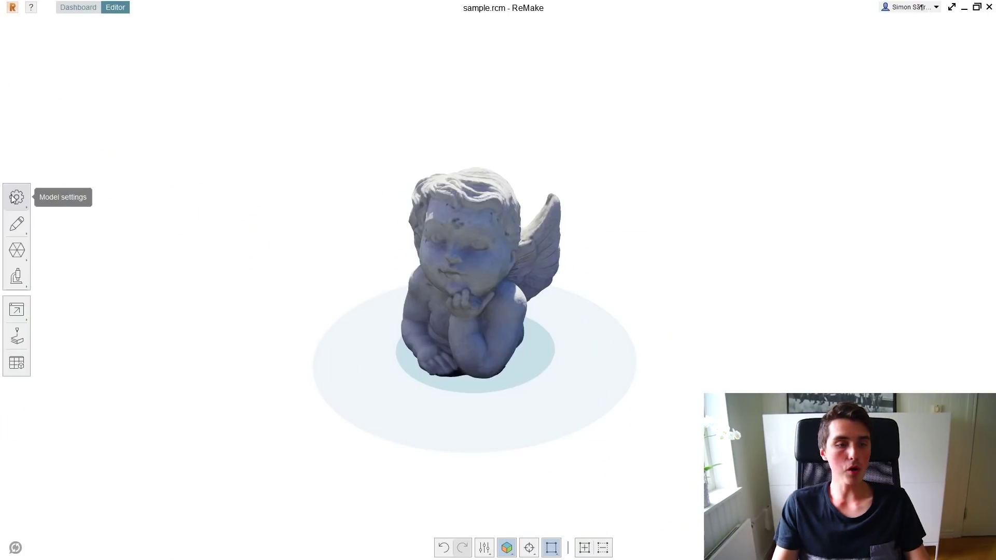
Open Set scale & units and orbit the statue to a side profile
click(17, 197)
click(73, 197)
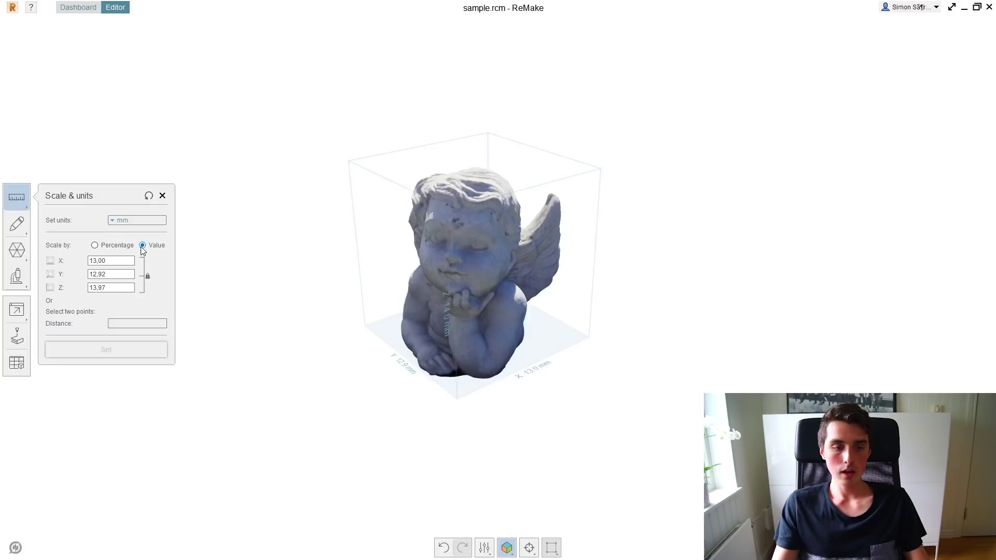
scroll(395, 200, up, 5)
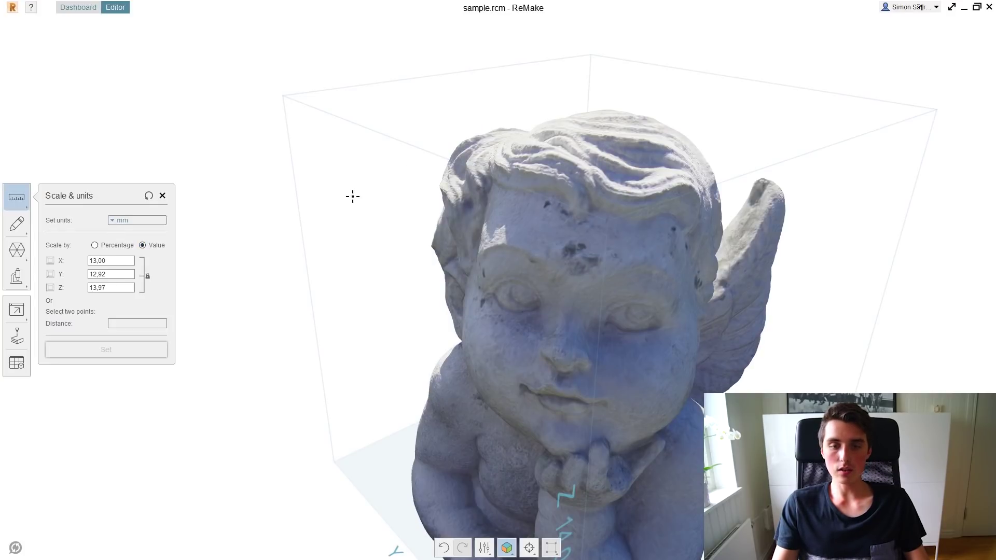
drag(352, 196, 457, 260)
scroll(418, 222, down, 3)
scroll(456, 260, up, 6)
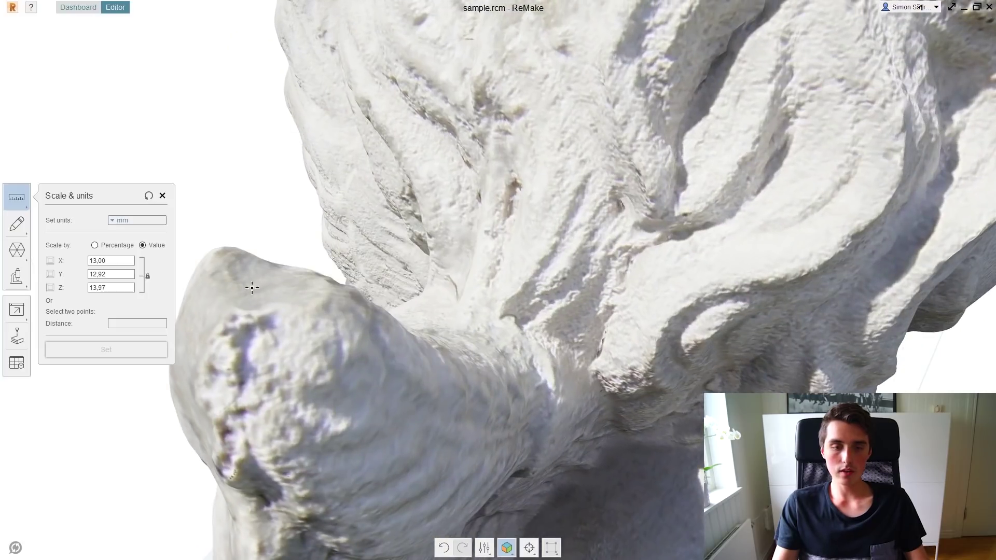
scroll(262, 174, down, 4)
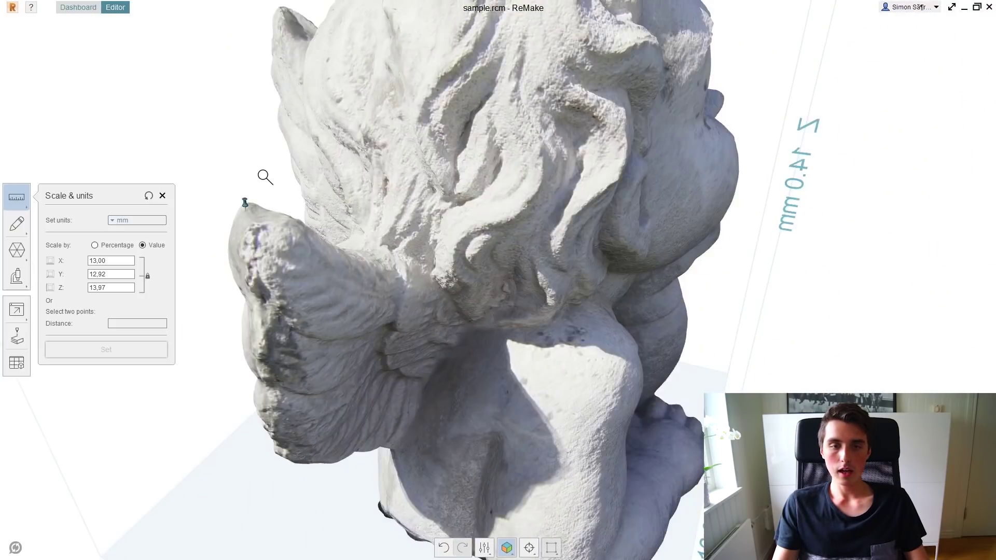
Pin both wing tips and enter 135 mm as the distance between them
drag(262, 173, 511, 149)
scroll(375, 205, up, 3)
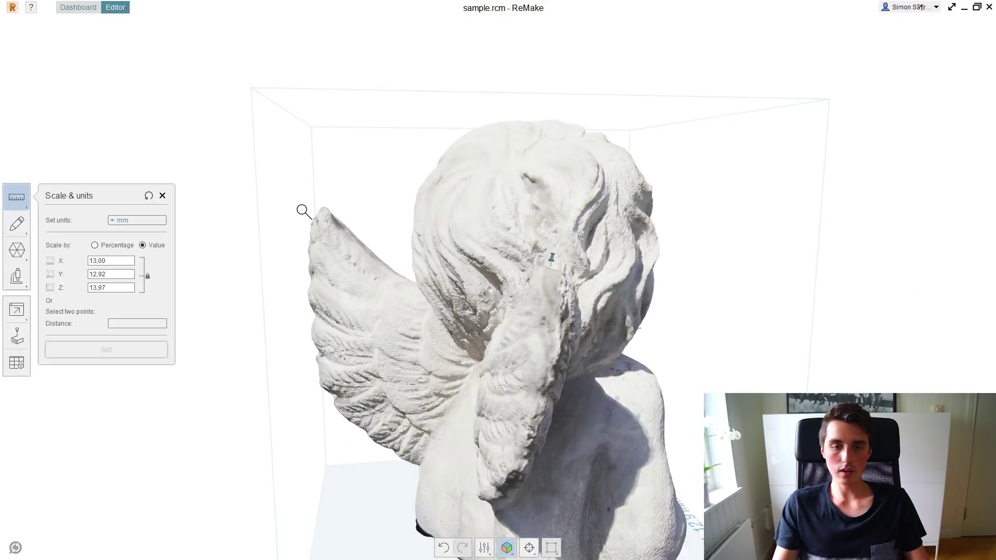
scroll(303, 211, up, 5)
click(327, 159)
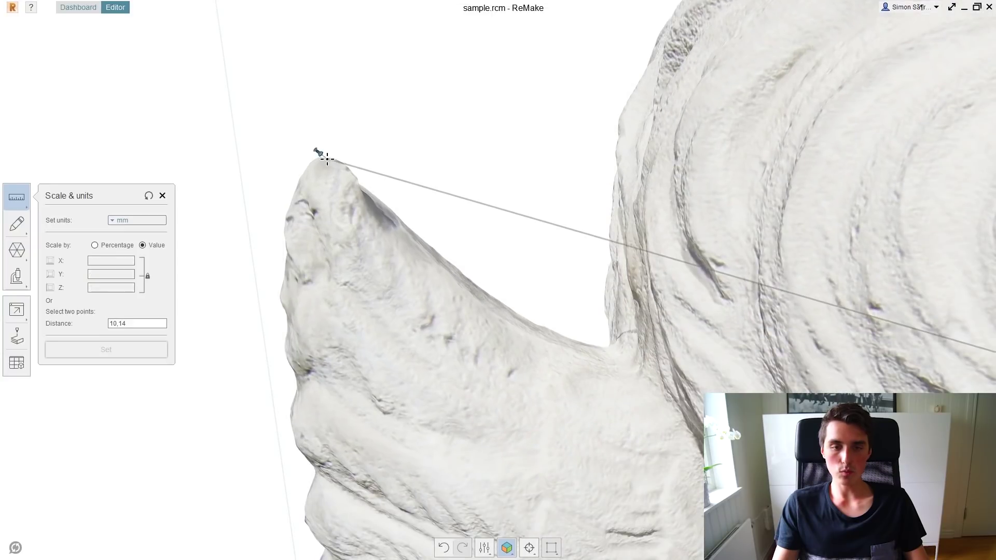
scroll(370, 151, down, 5)
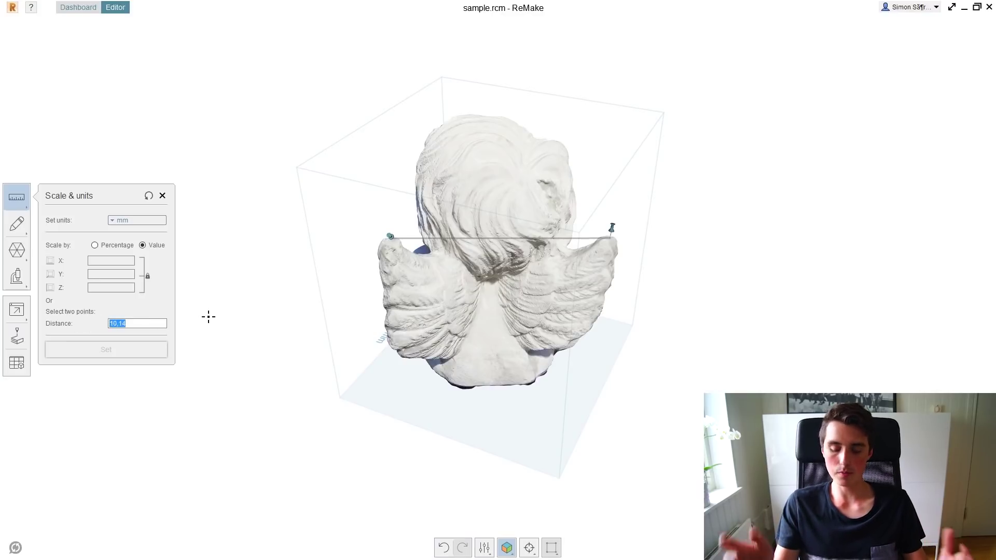
text(135)
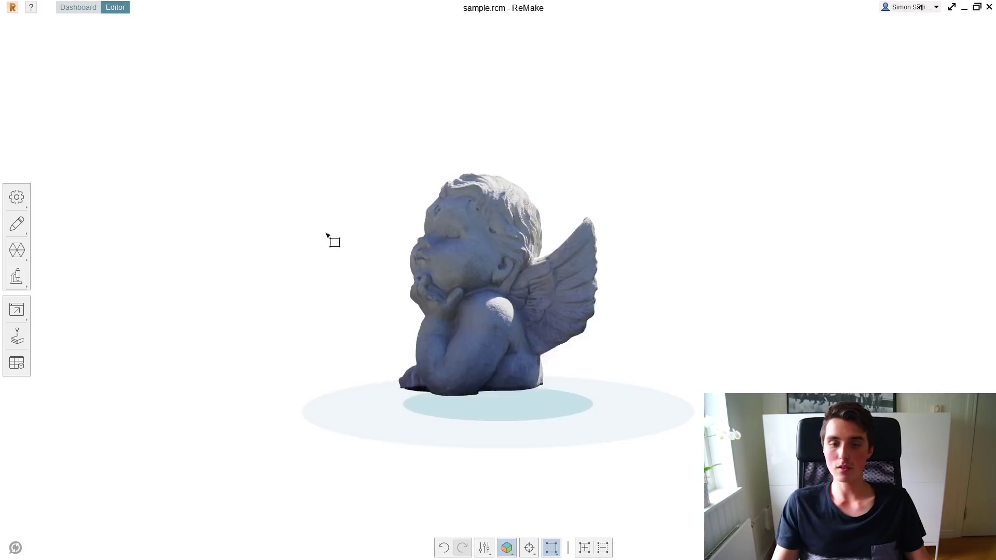
Orbit the angel to a front view, search retopologize pronunciation, then show the Retopologize options
middle_drag(329, 238, 684, 289)
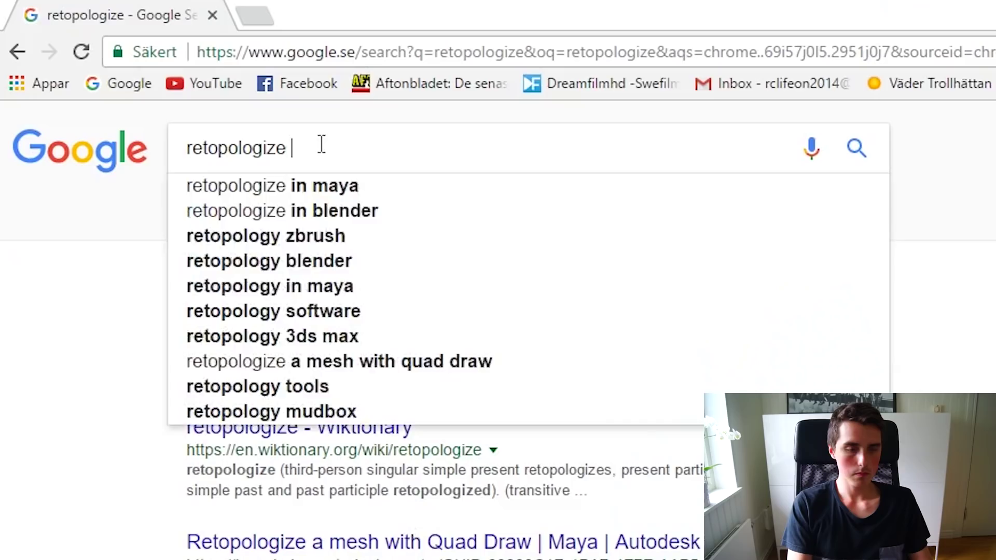
text(pro)
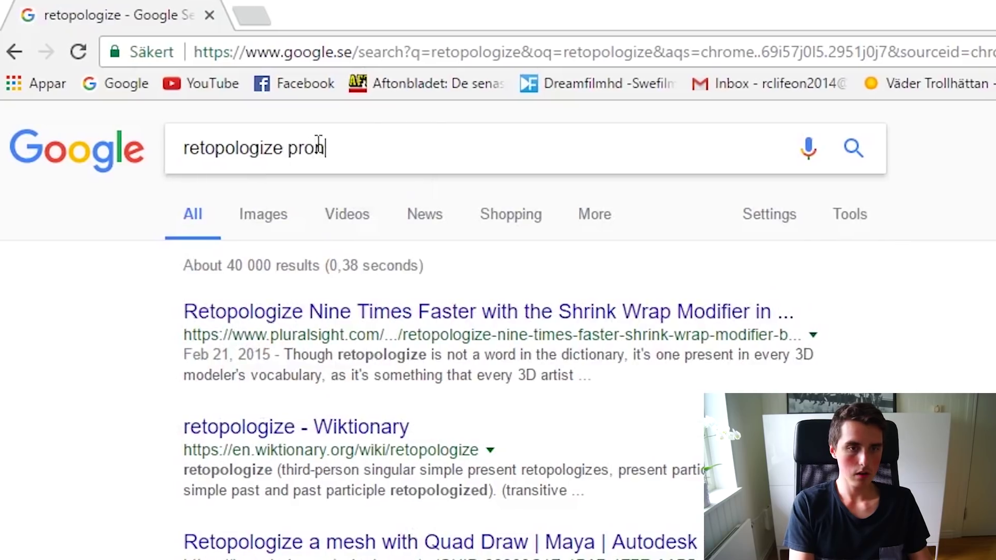
key(Tab)
key(Return)
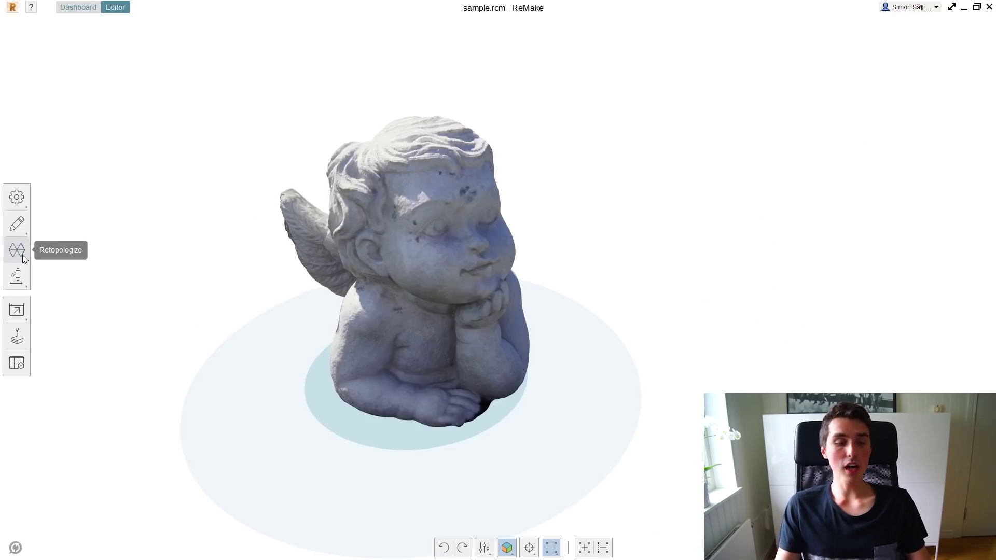
click(23, 254)
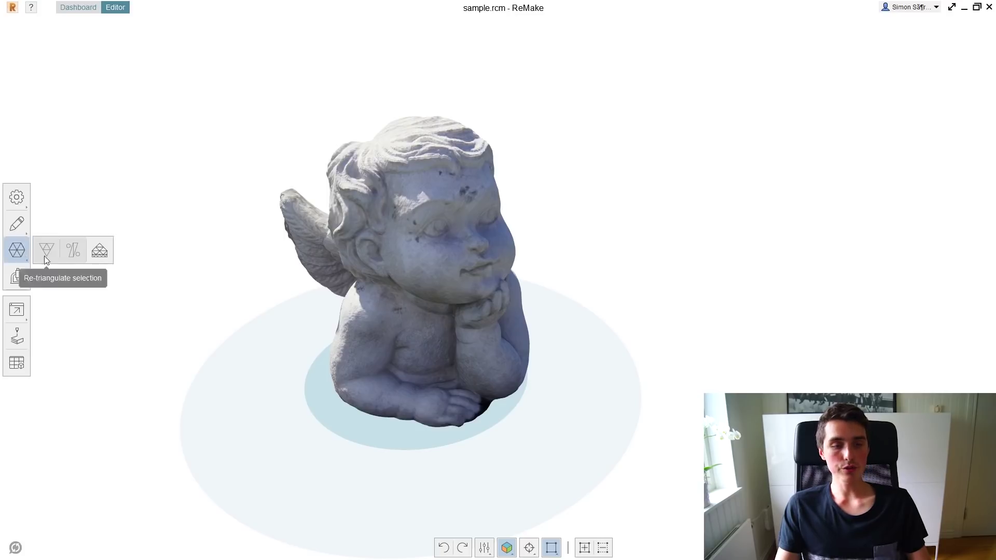
Decimate the whole angel mesh to about 48,590 faces, a 69% reduction
click(98, 253)
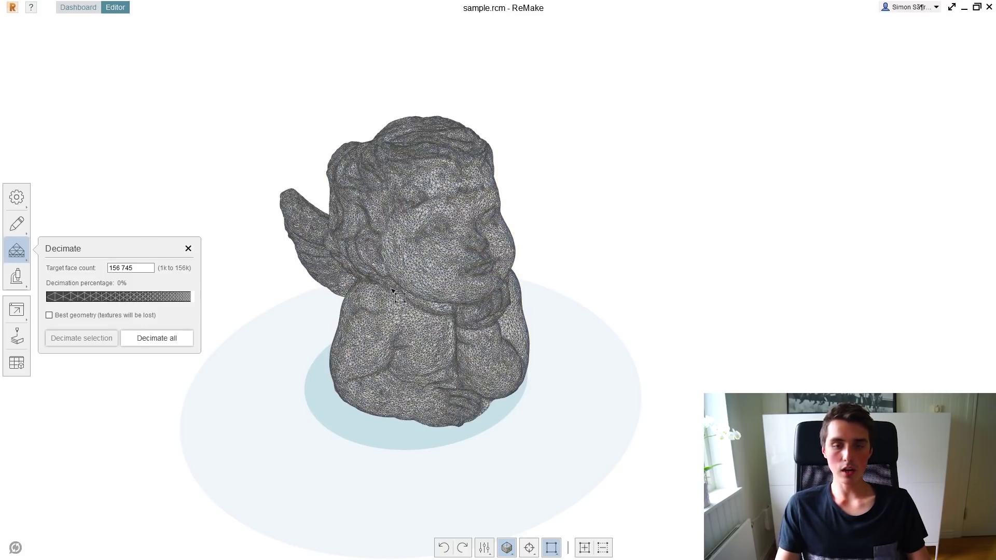
scroll(393, 292, up, 3)
scroll(425, 280, up, 4)
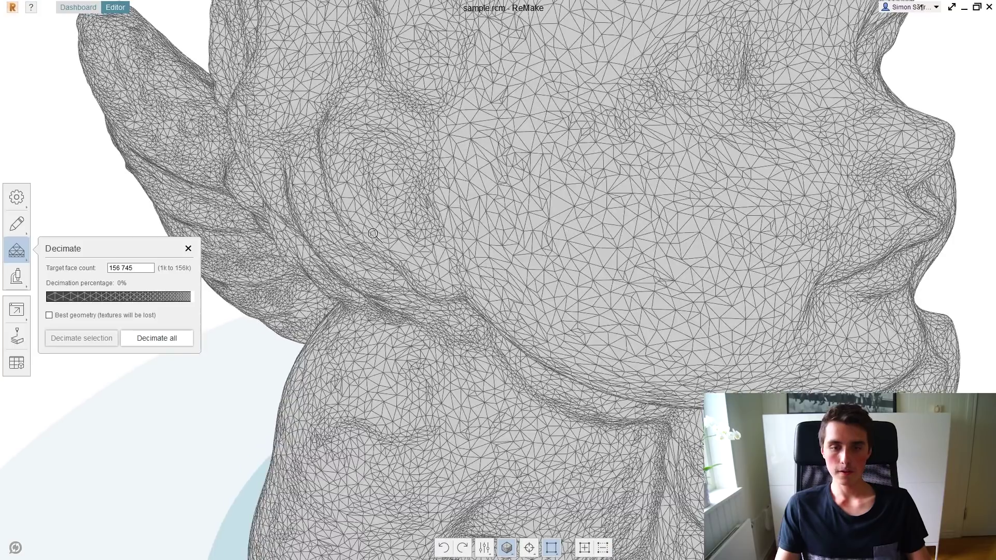
scroll(374, 234, down, 3)
scroll(374, 235, up, 3)
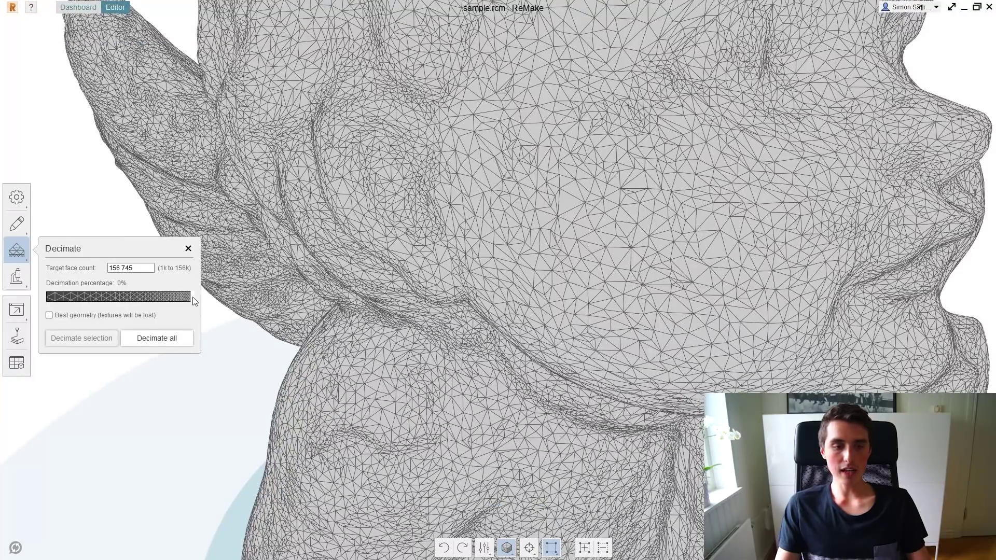
drag(193, 298, 94, 304)
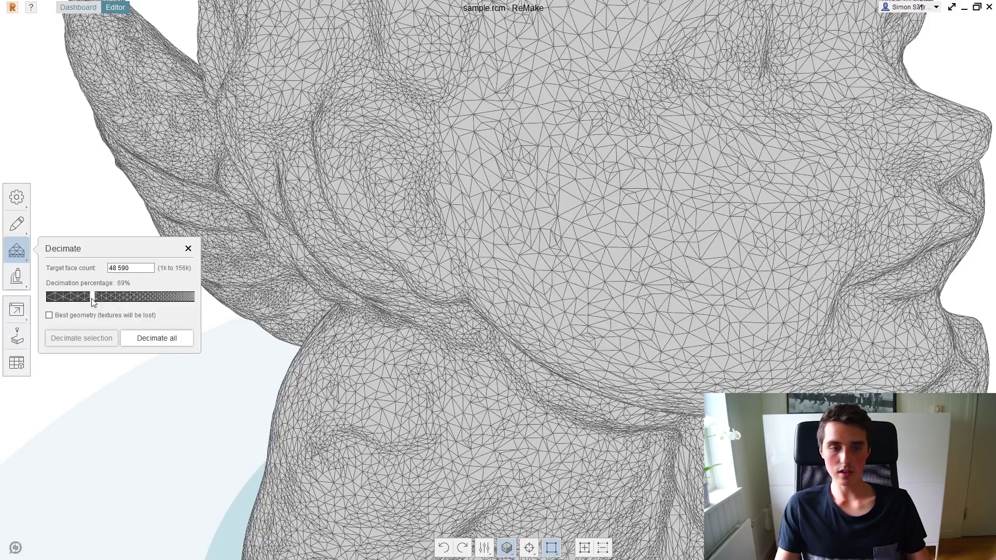
click(155, 339)
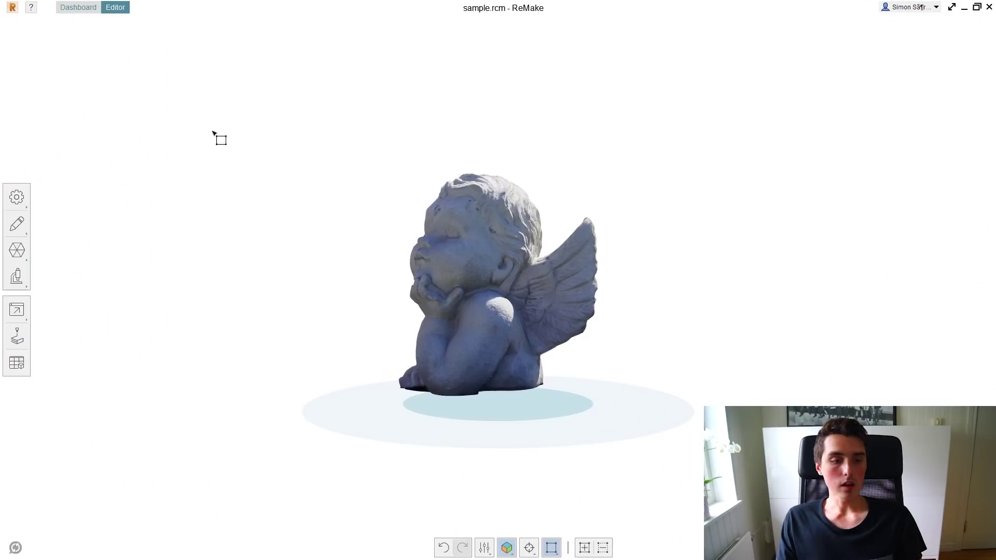
Set the angel model's Quick Export to Optimize for ArtCAM - STL
click(17, 310)
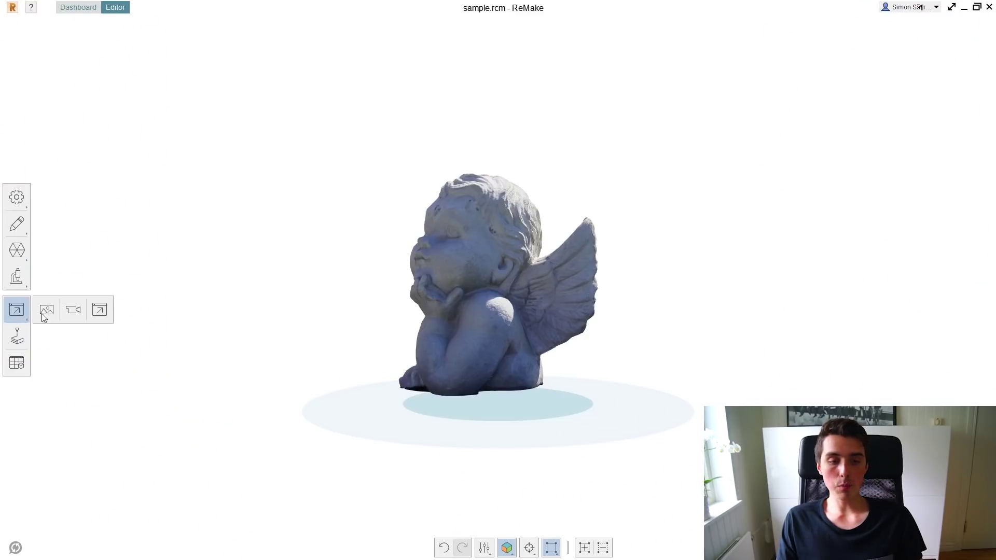
click(105, 313)
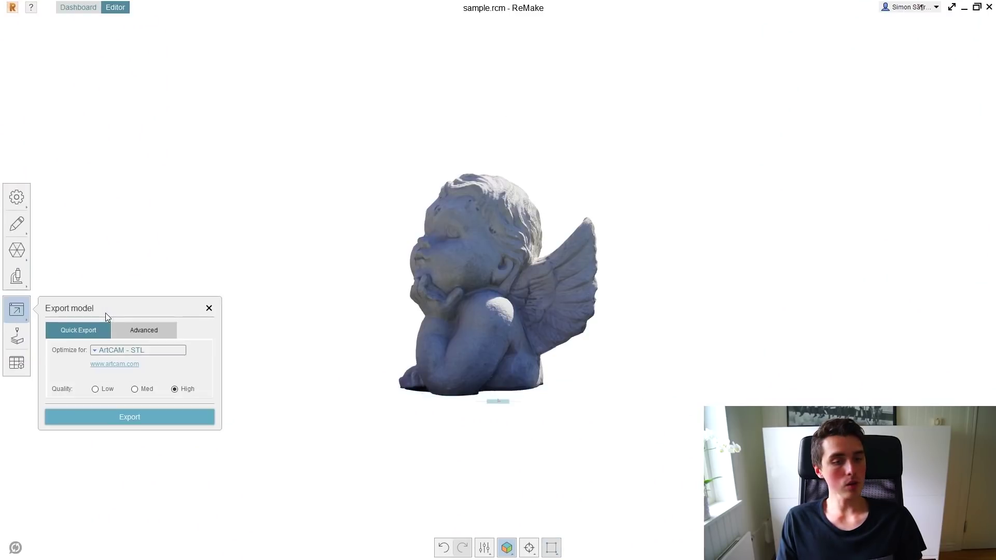
click(169, 351)
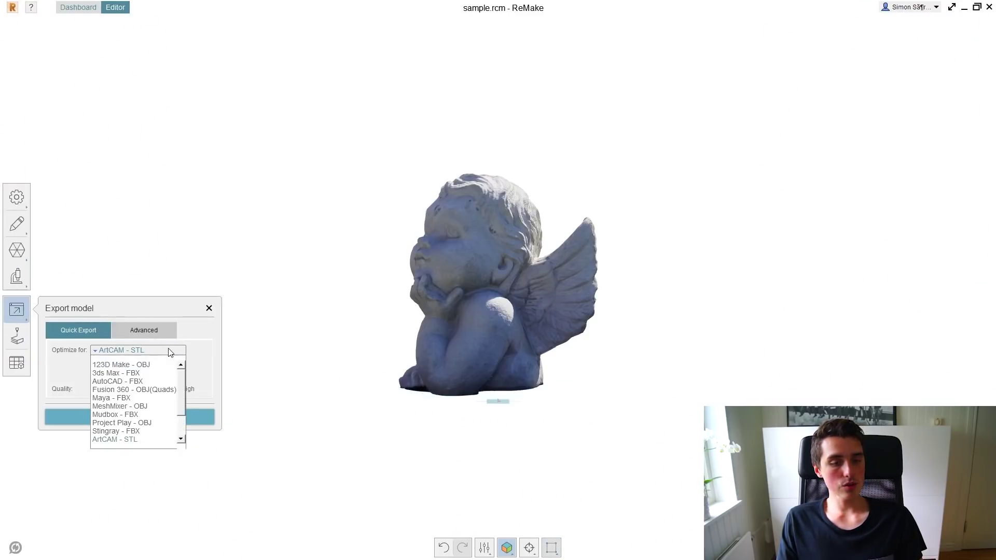
click(123, 440)
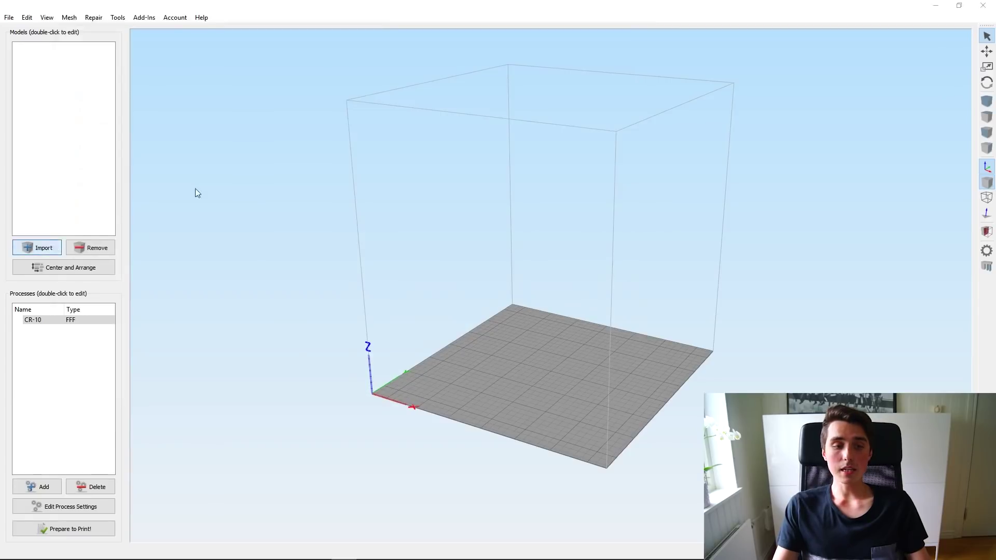
Load Sample STL from the Print anything folder into Simplify3D
click(235, 44)
double_click(222, 100)
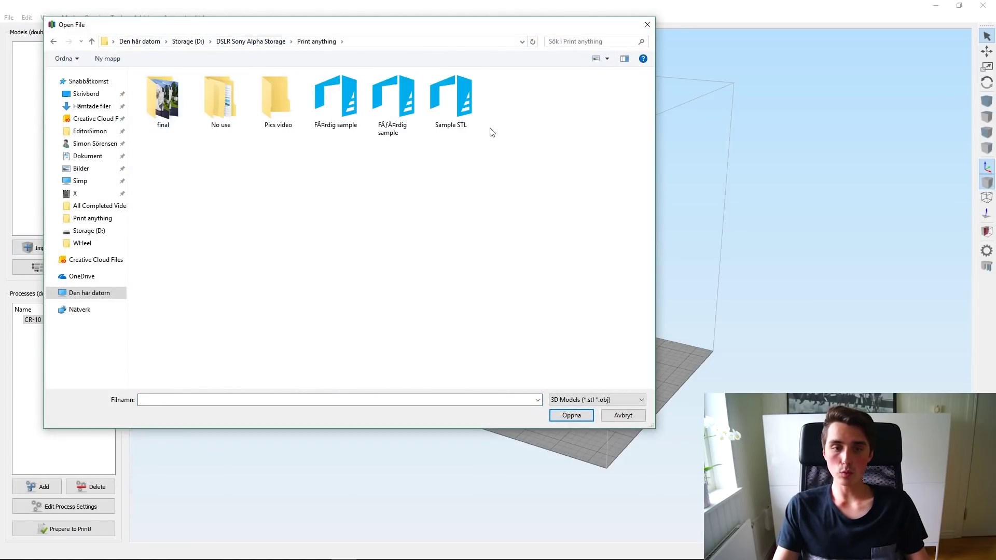
click(464, 105)
double_click(465, 105)
drag(504, 310, 392, 247)
Load the CR-10 profile into the process settings and accept them
click(71, 507)
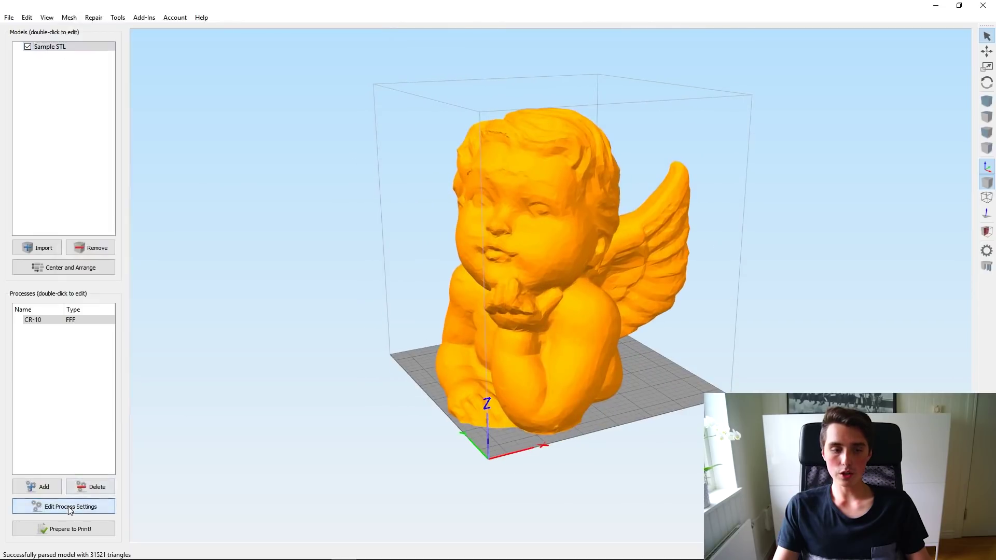
click(329, 67)
scroll(306, 119, down, 2)
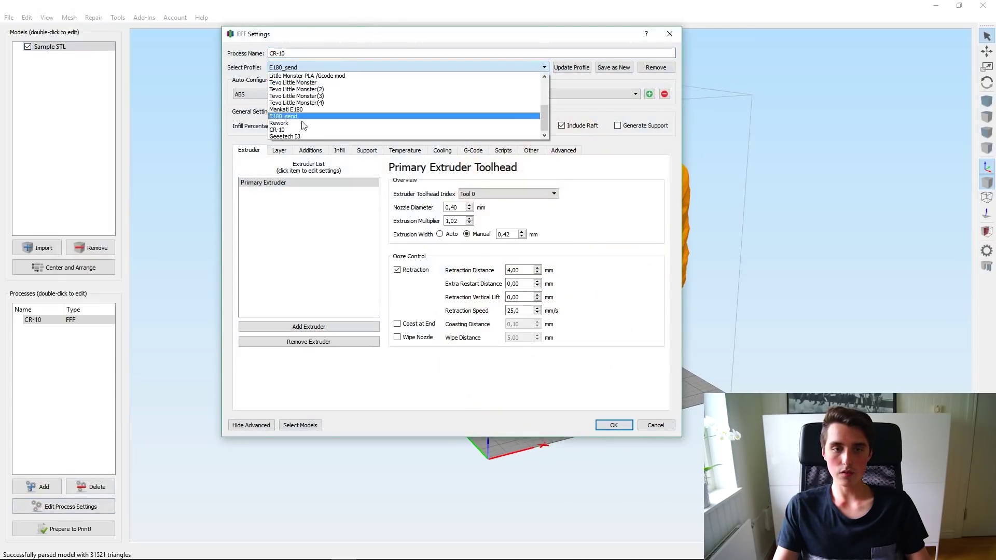
click(300, 130)
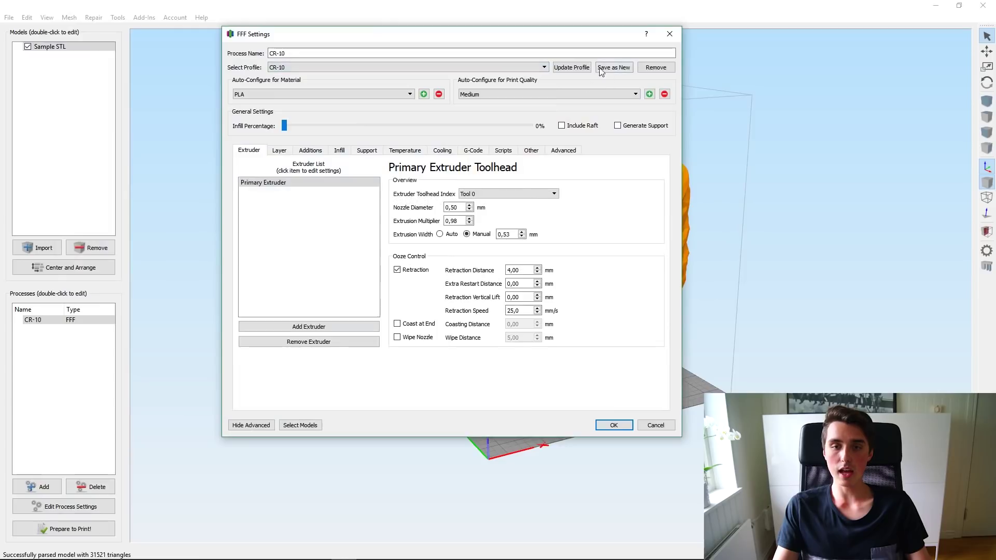
click(614, 425)
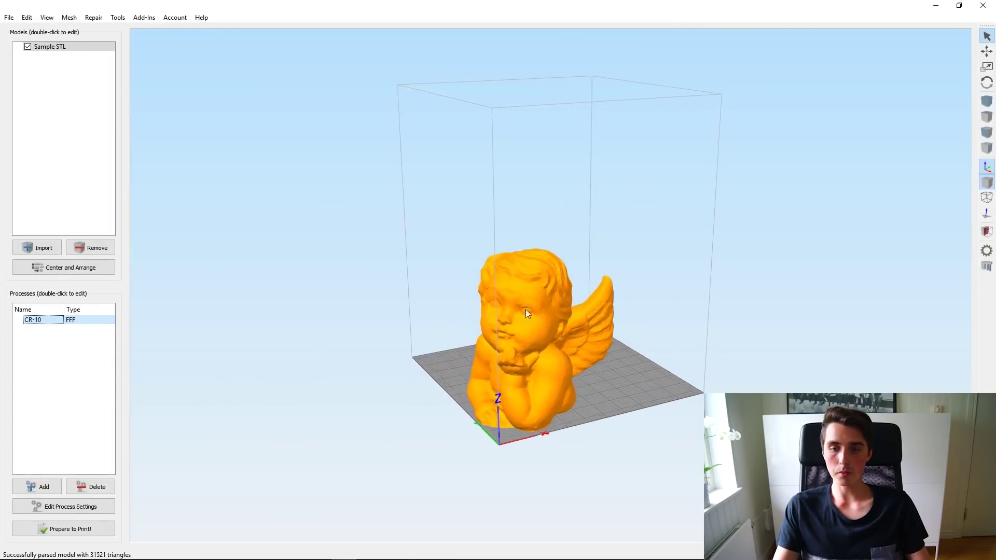
Open the angel's position and scaling panel and select its Z size value
drag(456, 232, 522, 265)
drag(566, 340, 668, 200)
double_click(446, 260)
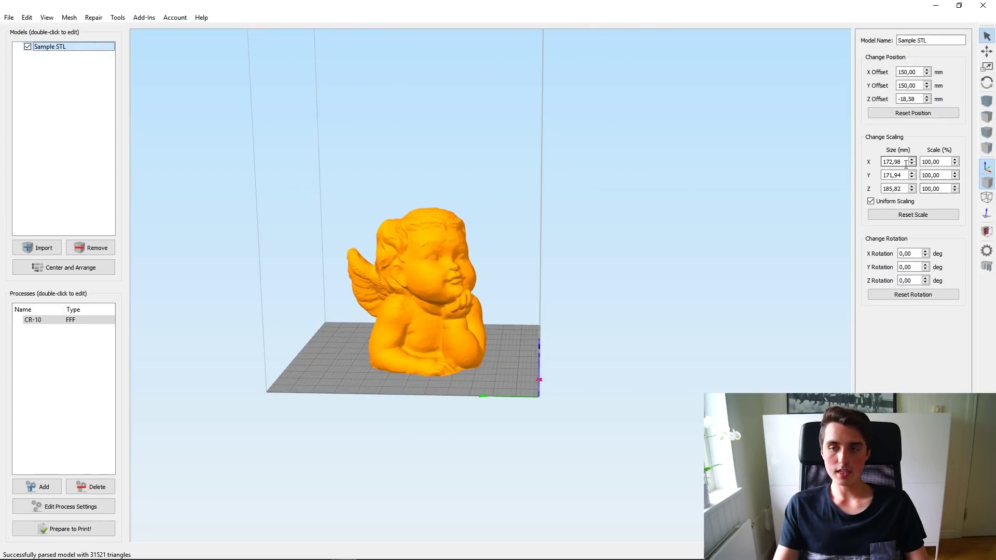
drag(904, 191, 872, 191)
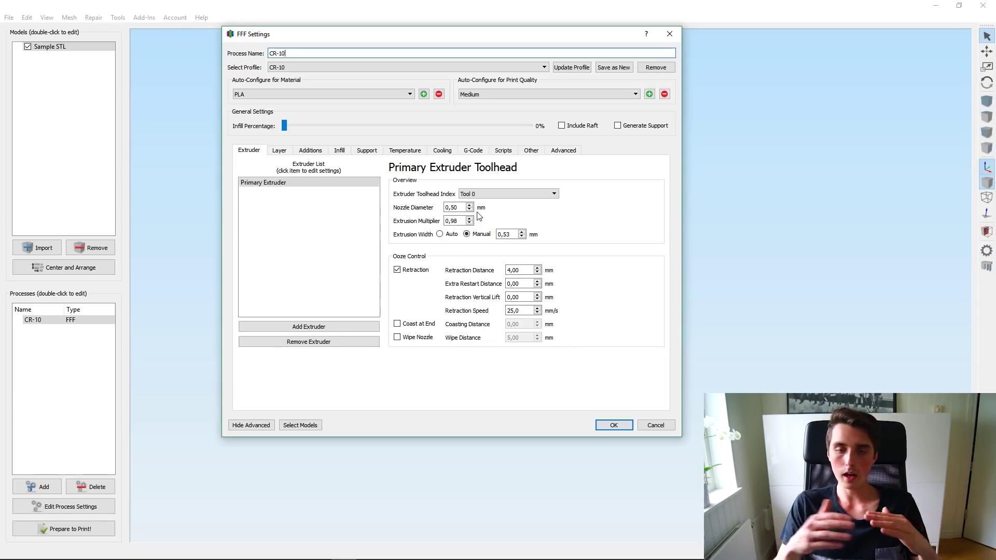
Change Retraction Distance from 4,00 to 6,00 mm and update the CR-10 profile
click(280, 151)
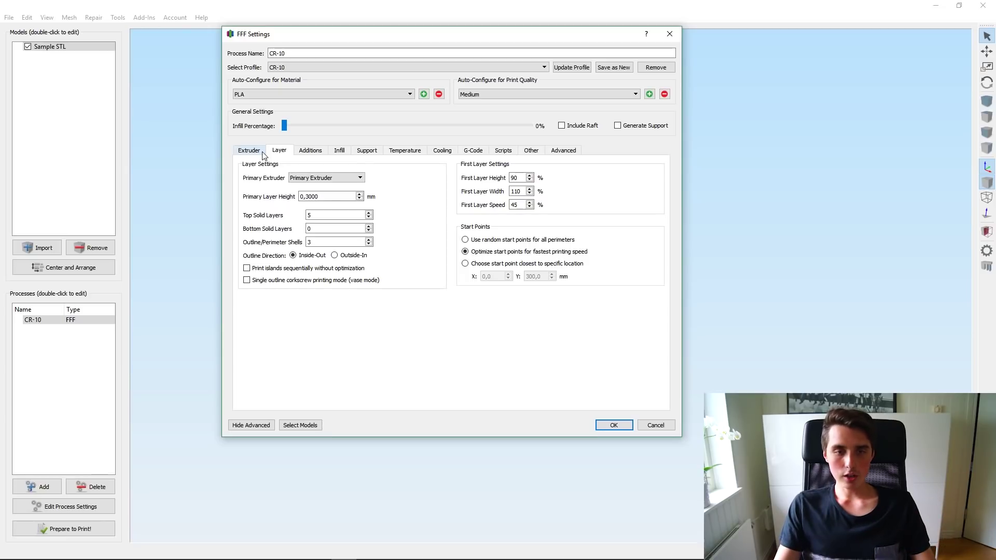
click(263, 154)
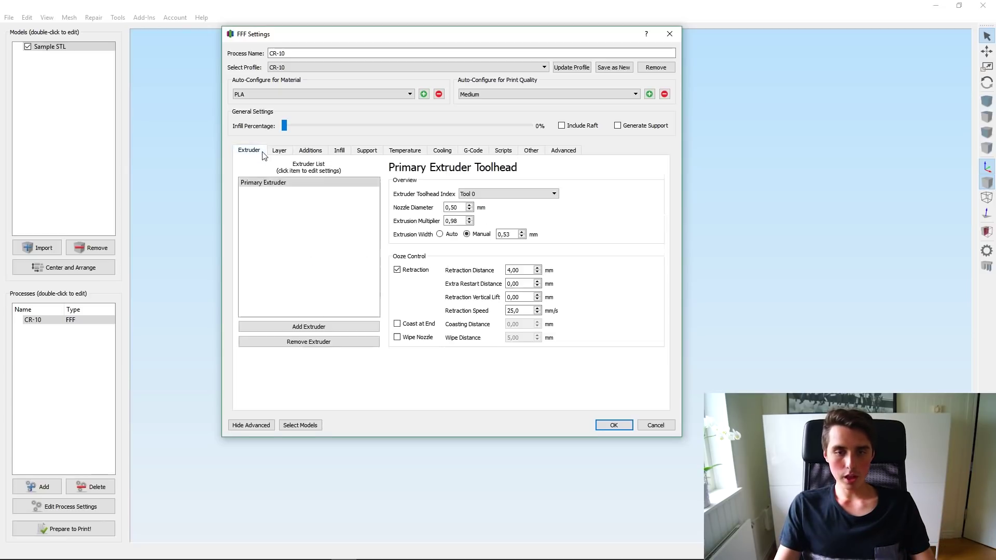
click(471, 234)
click(512, 233)
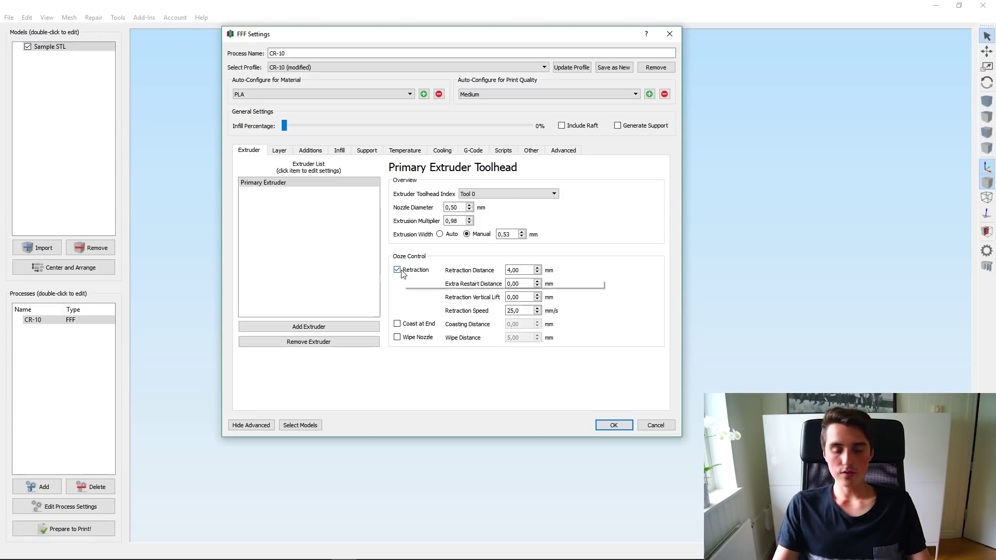
scroll(538, 269, up, 4)
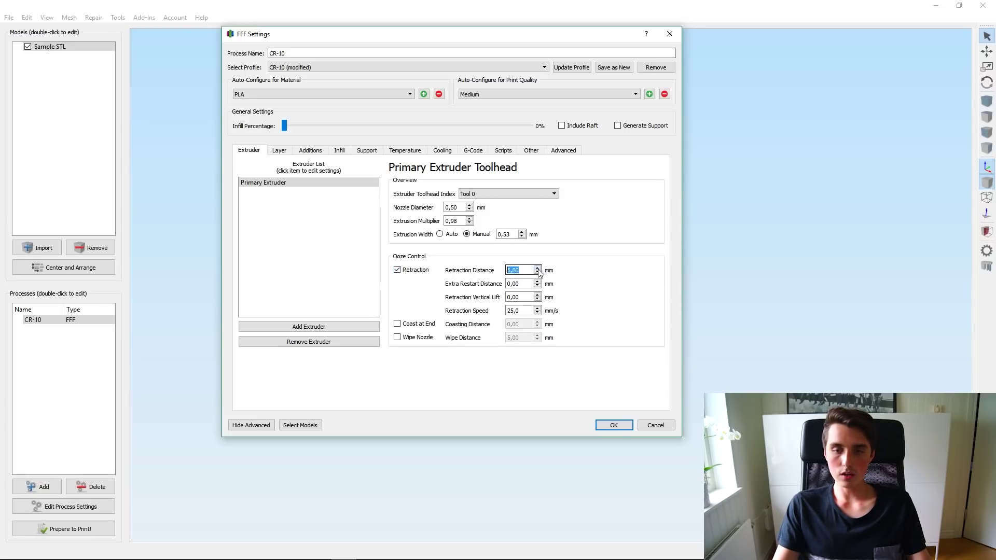
scroll(538, 271, up, 2)
click(556, 69)
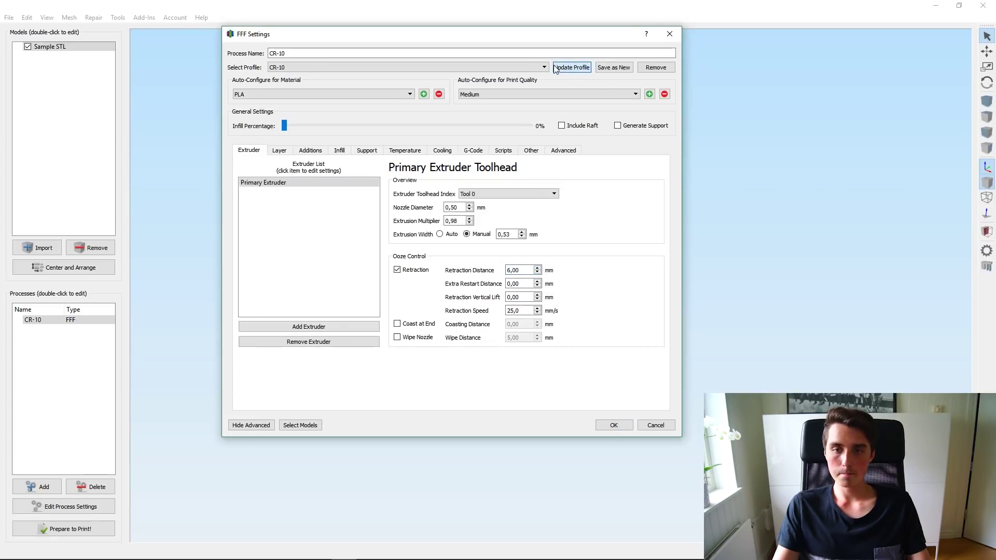
click(296, 166)
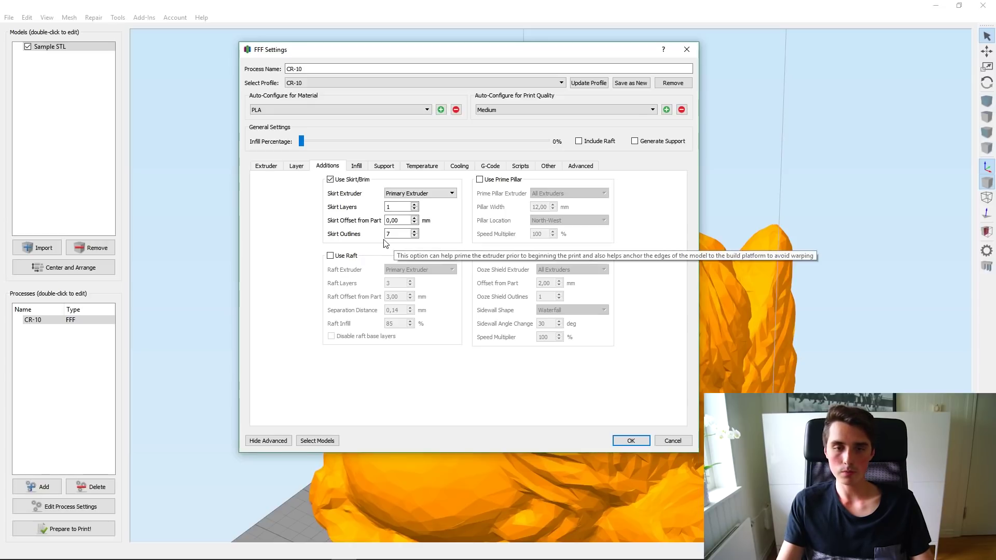
Check the Infill, Support, Temperature, Cooling, G-Code, Scripts, Other and Advanced tabs
click(356, 166)
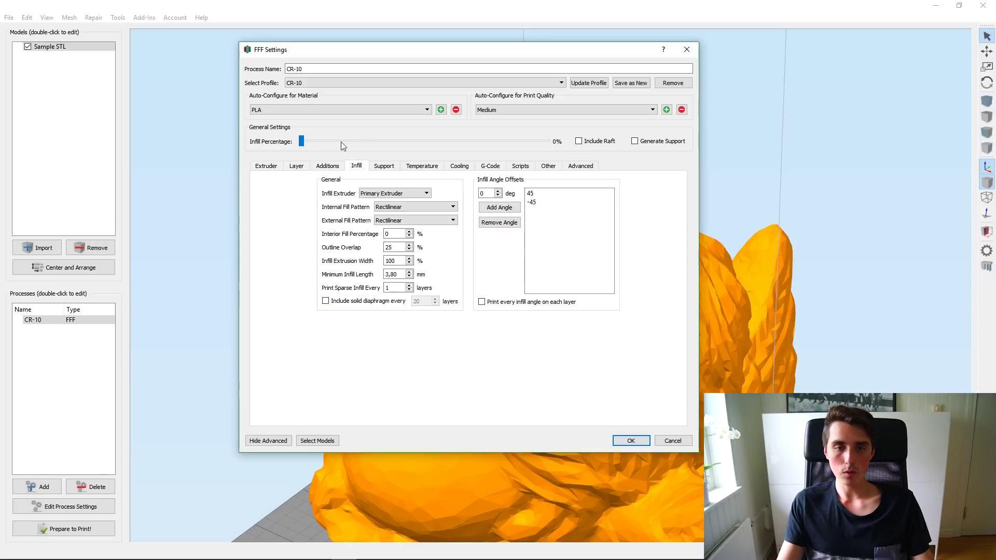
click(385, 166)
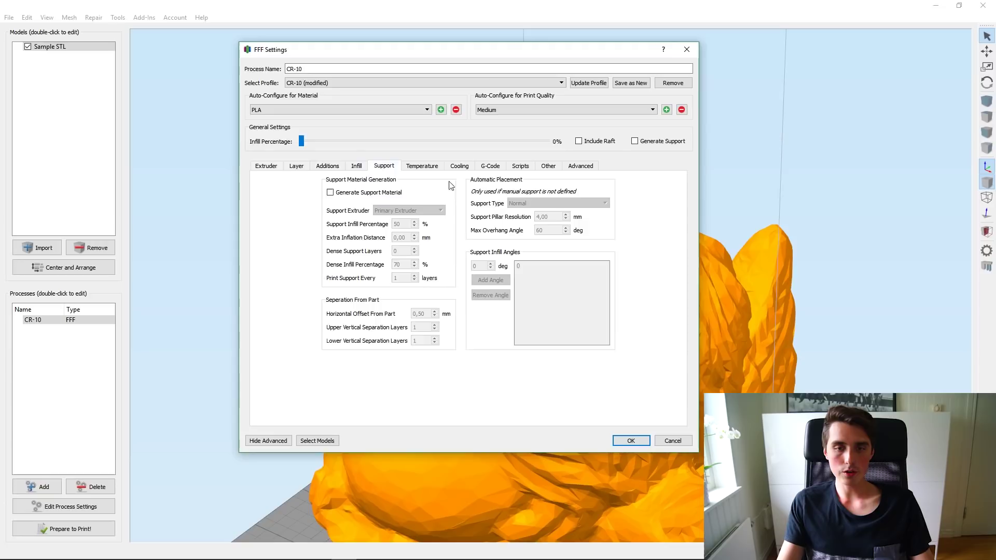
click(422, 167)
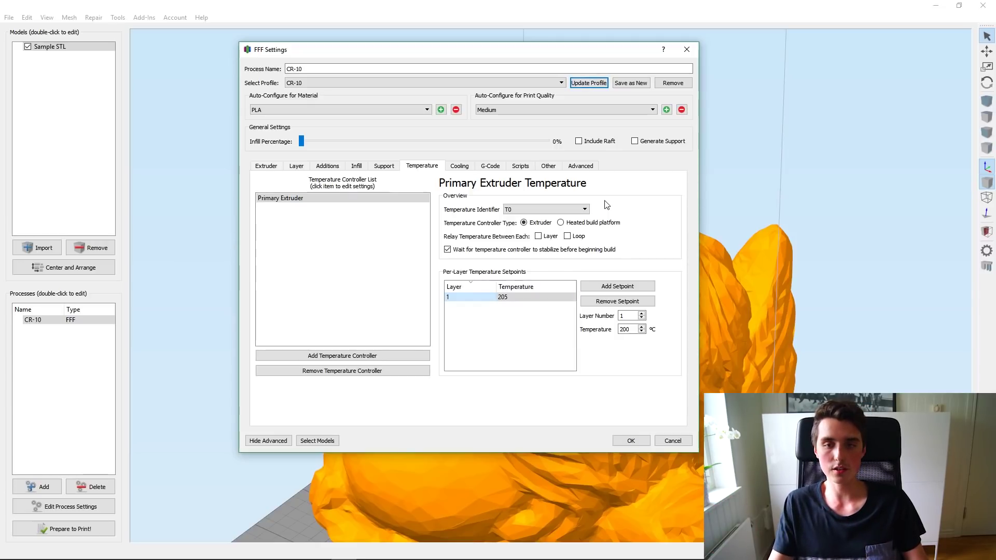
click(460, 165)
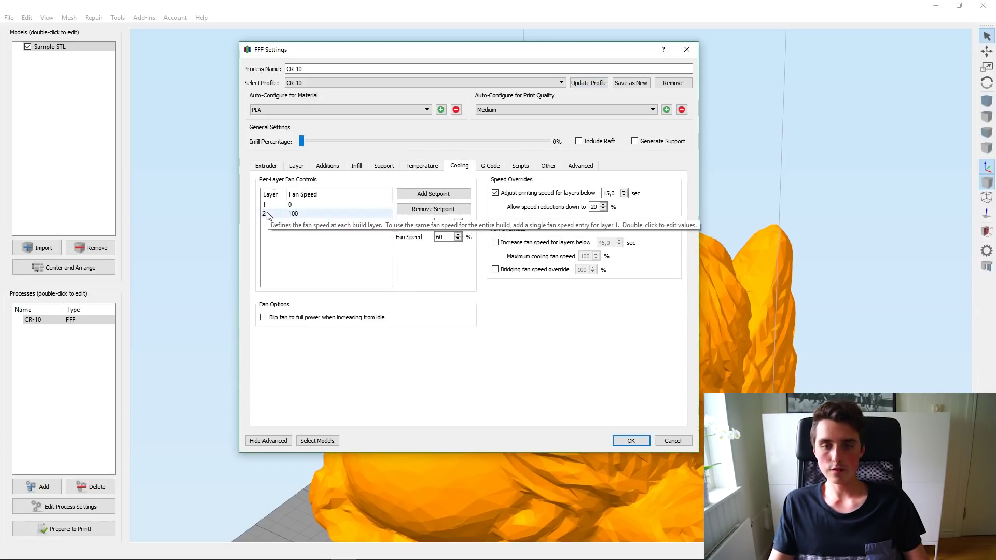
click(490, 166)
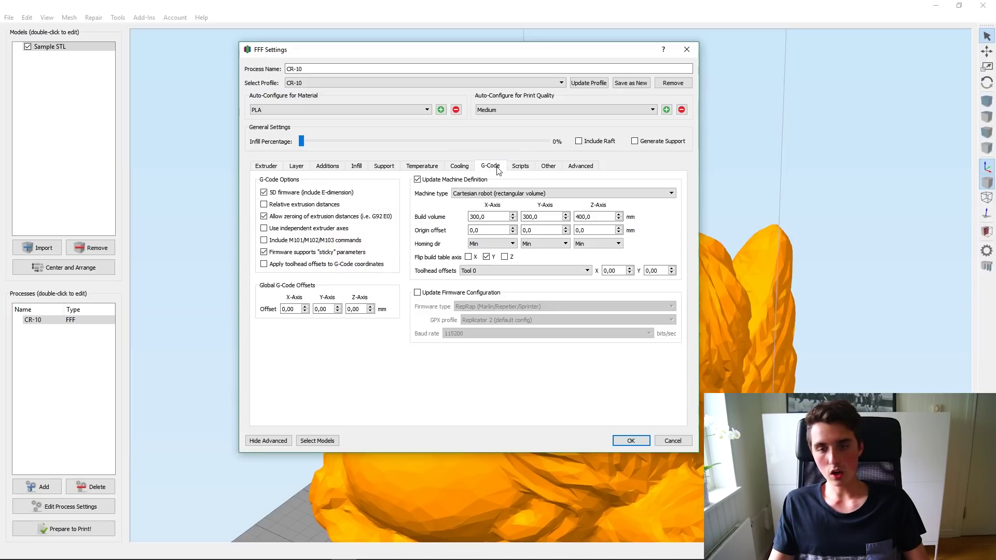
click(519, 169)
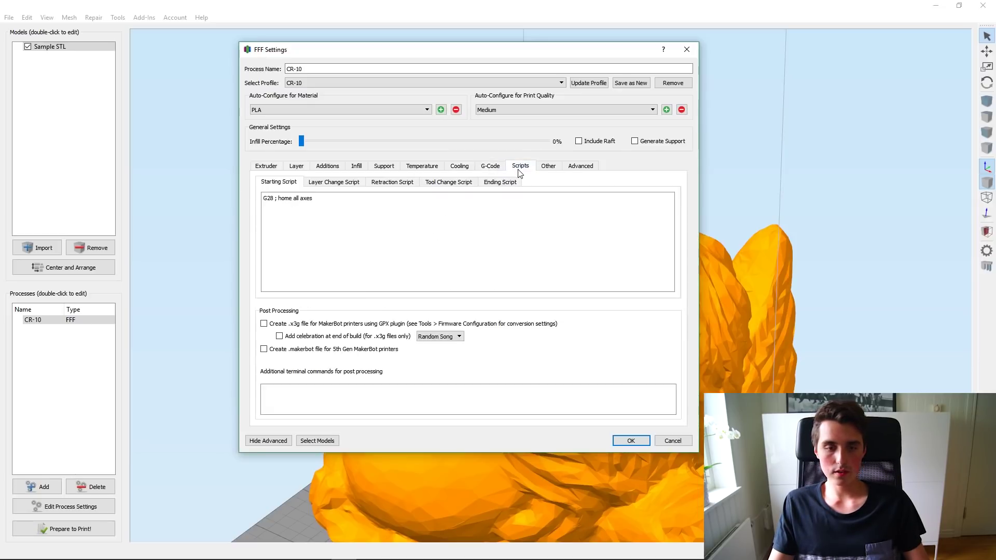
click(548, 169)
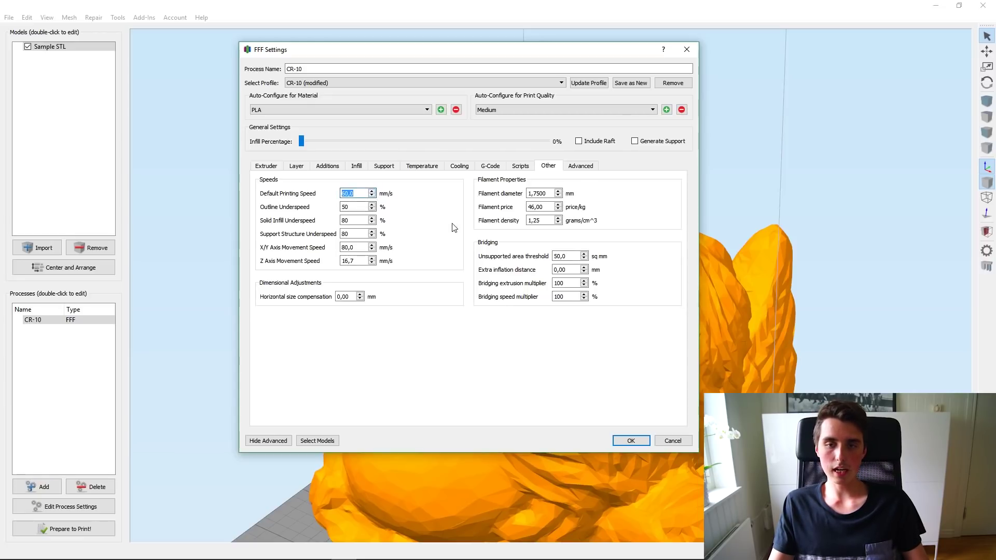
click(580, 166)
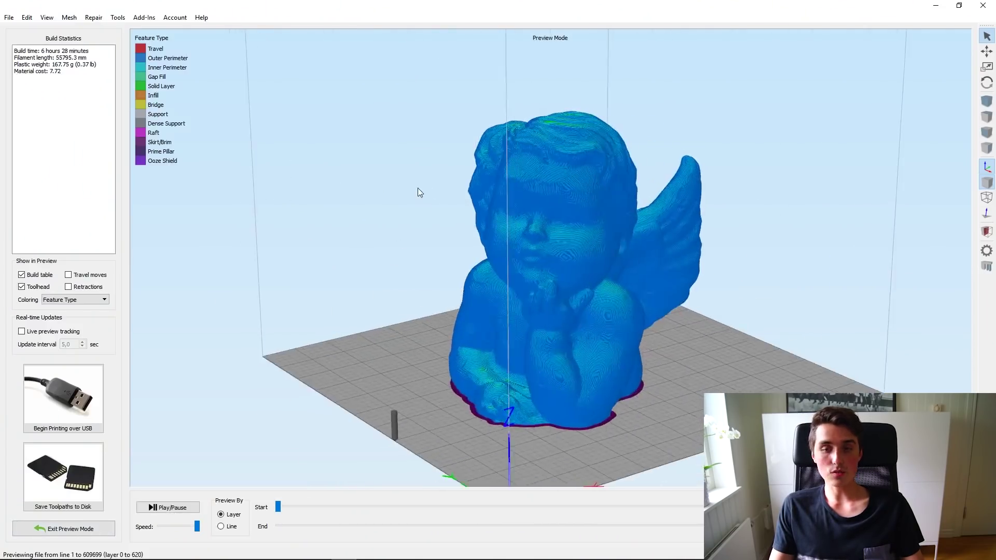
Orbit the sliced angel preview to inspect its toolpaths
drag(393, 237, 311, 213)
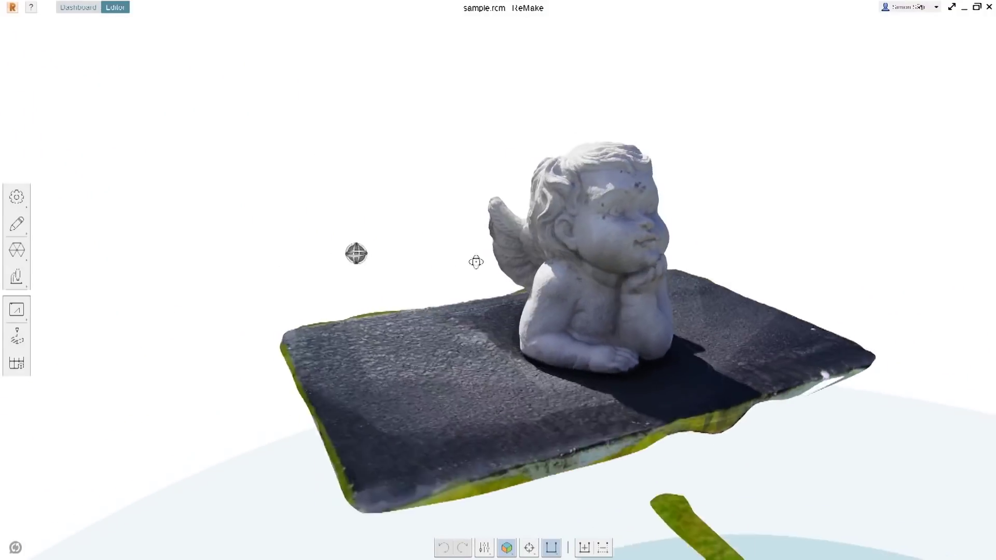
Box-select the loose scan fragments near the statue's base and delete them
drag(623, 169, 427, 313)
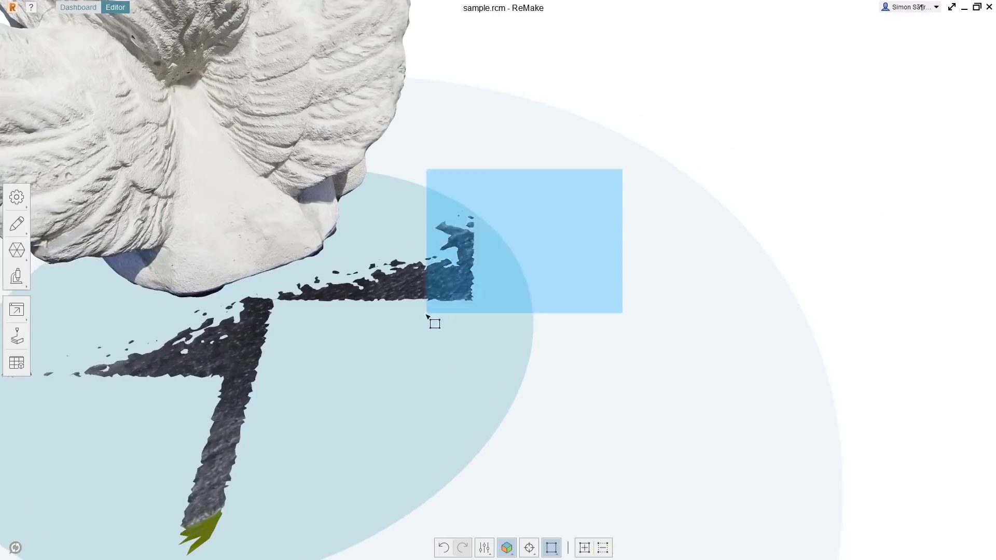
key(Delete)
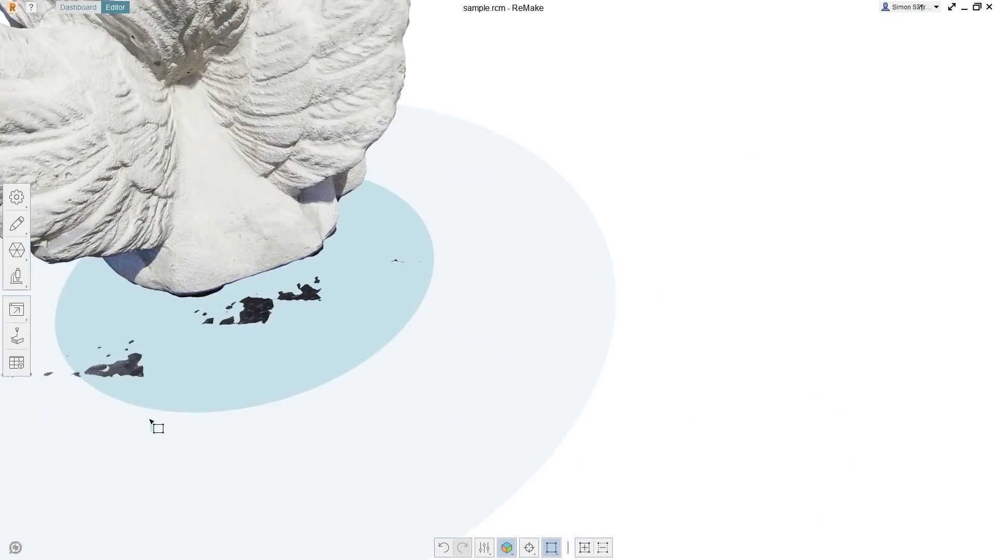